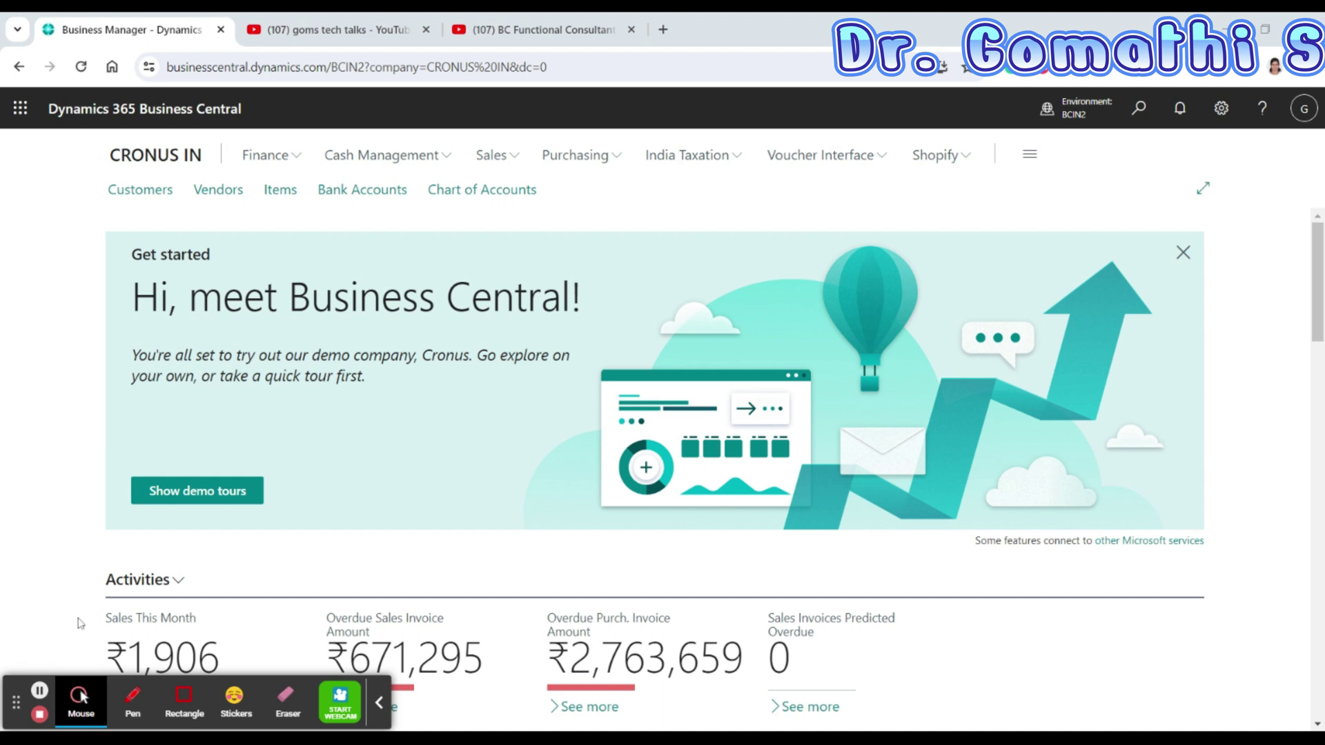
pyautogui.click(39, 692)
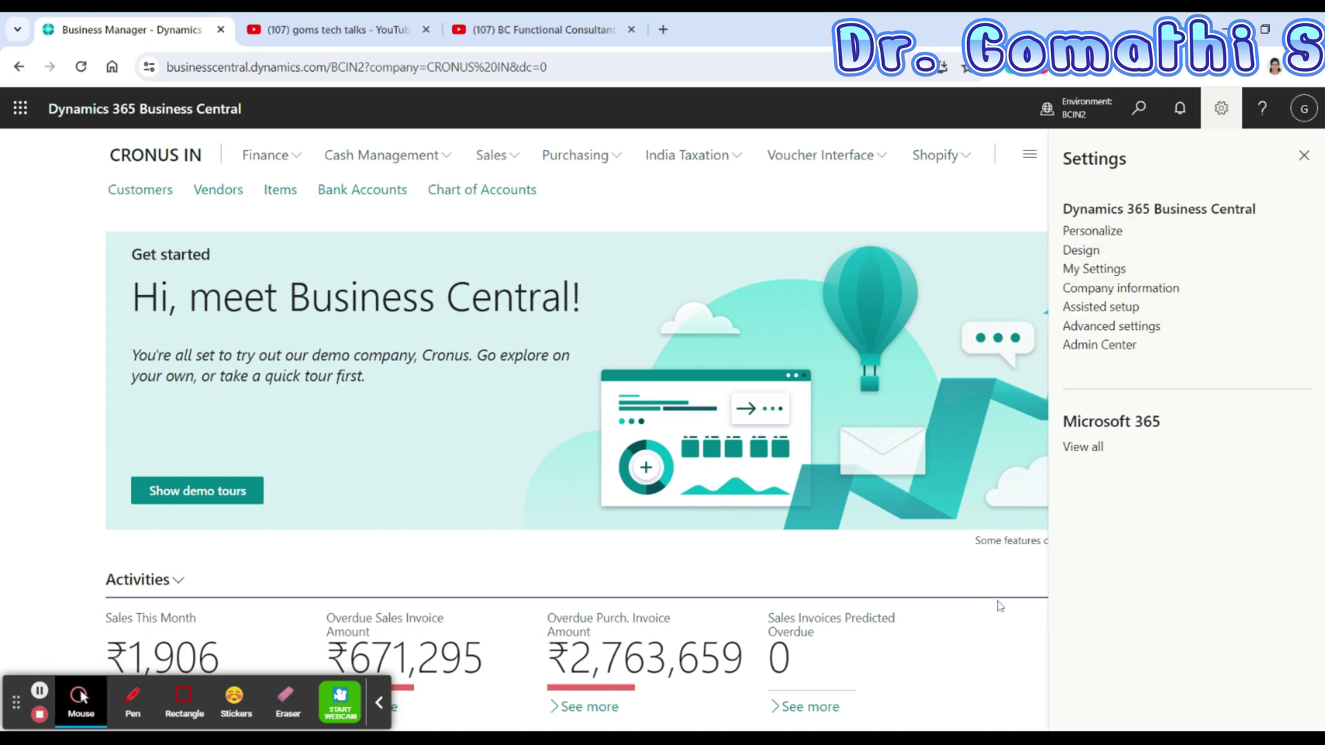
pyautogui.click(117, 712)
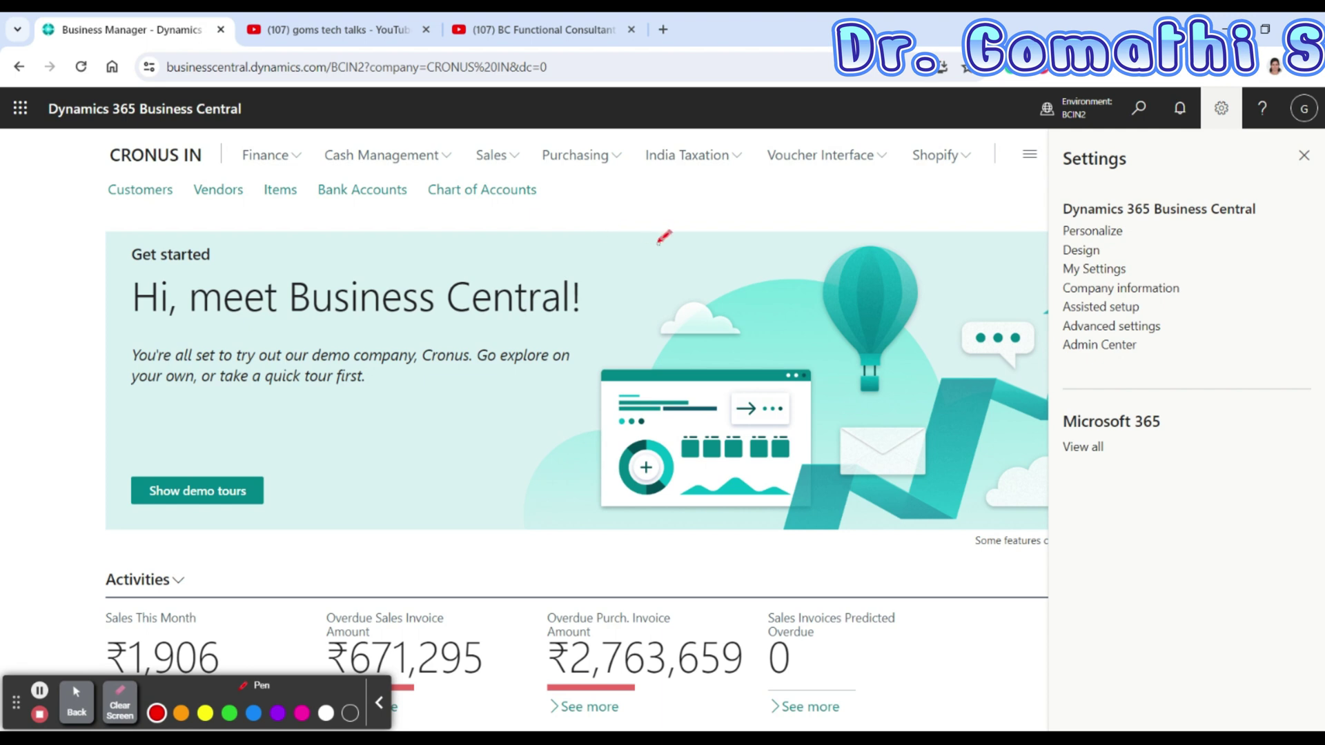
pyautogui.moveTo(718, 230)
pyautogui.mouseDown()
pyautogui.moveTo(683, 287)
pyautogui.moveTo(664, 276)
pyautogui.mouseUp()
pyautogui.moveTo(707, 248)
pyautogui.mouseDown()
pyautogui.moveTo(732, 290)
pyautogui.moveTo(752, 259)
pyautogui.mouseUp()
pyautogui.moveTo(766, 254); pyautogui.dragTo(771, 352)
pyautogui.moveTo(790, 294); pyautogui.dragTo(955, 304)
pyautogui.moveTo(885, 262); pyautogui.dragTo(919, 237)
pyautogui.moveTo(783, 325); pyautogui.dragTo(892, 312)
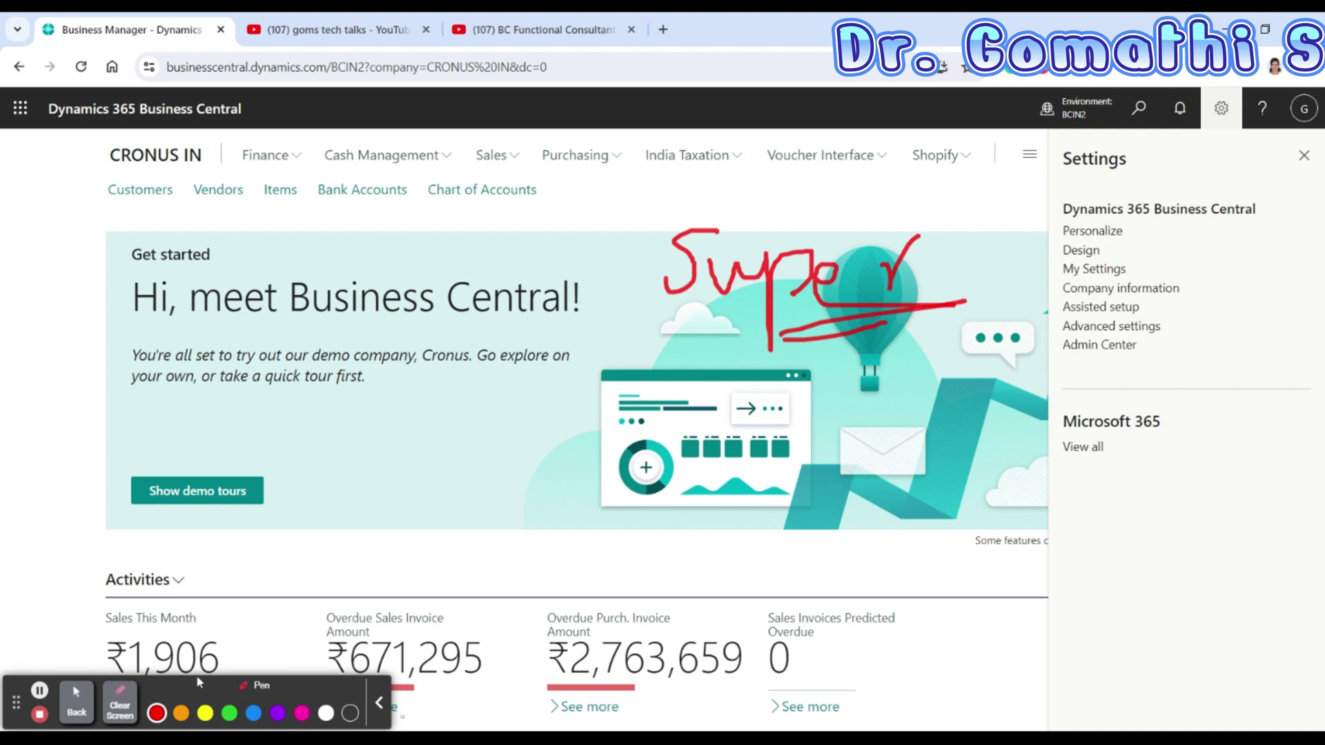
pyautogui.click(120, 702)
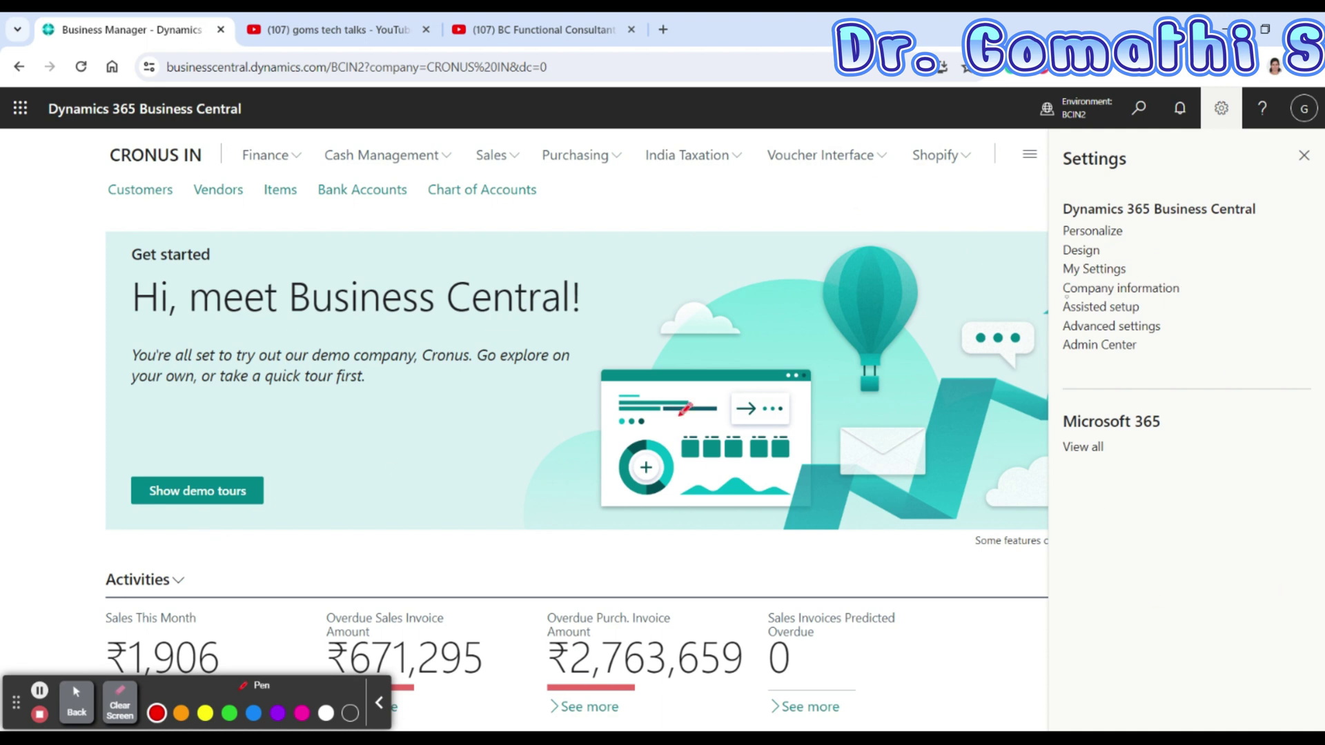
pyautogui.click(77, 702)
# Step: Open the My Settings dialog for the current user
pyautogui.click(1221, 109)
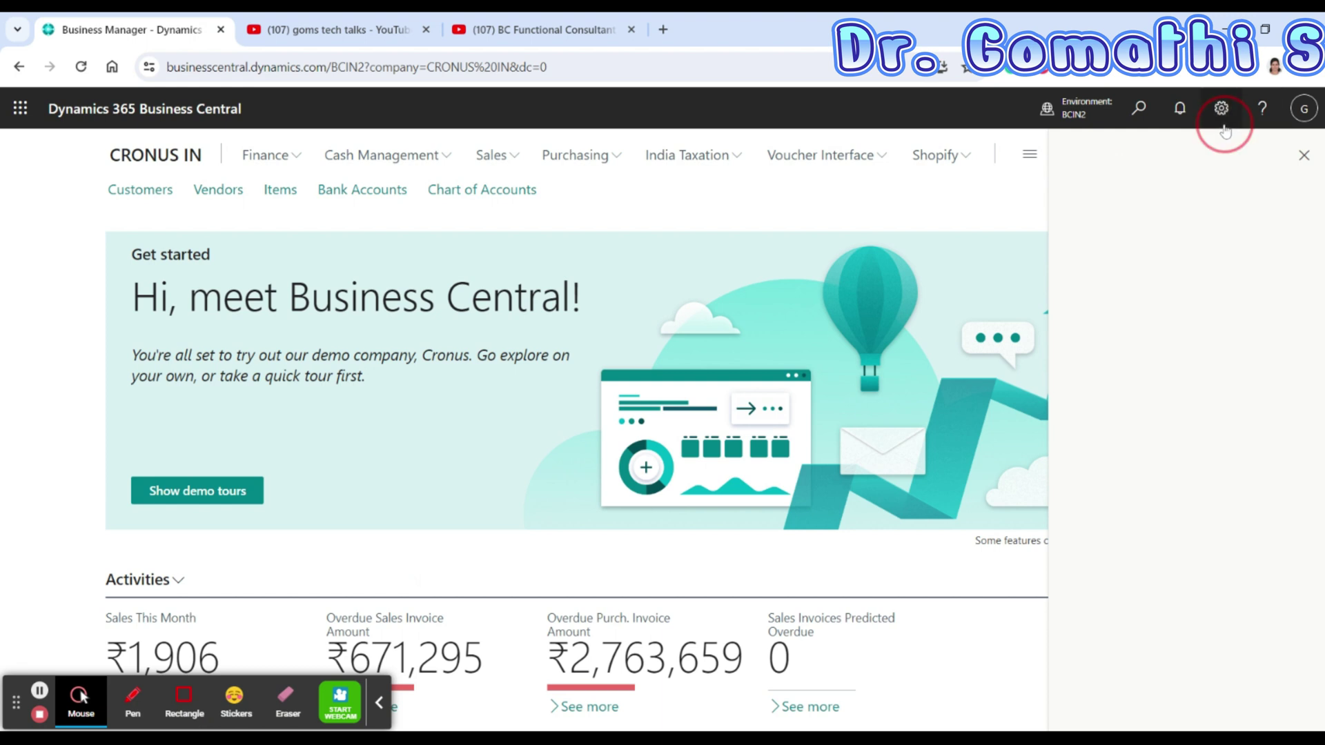
pyautogui.click(1221, 108)
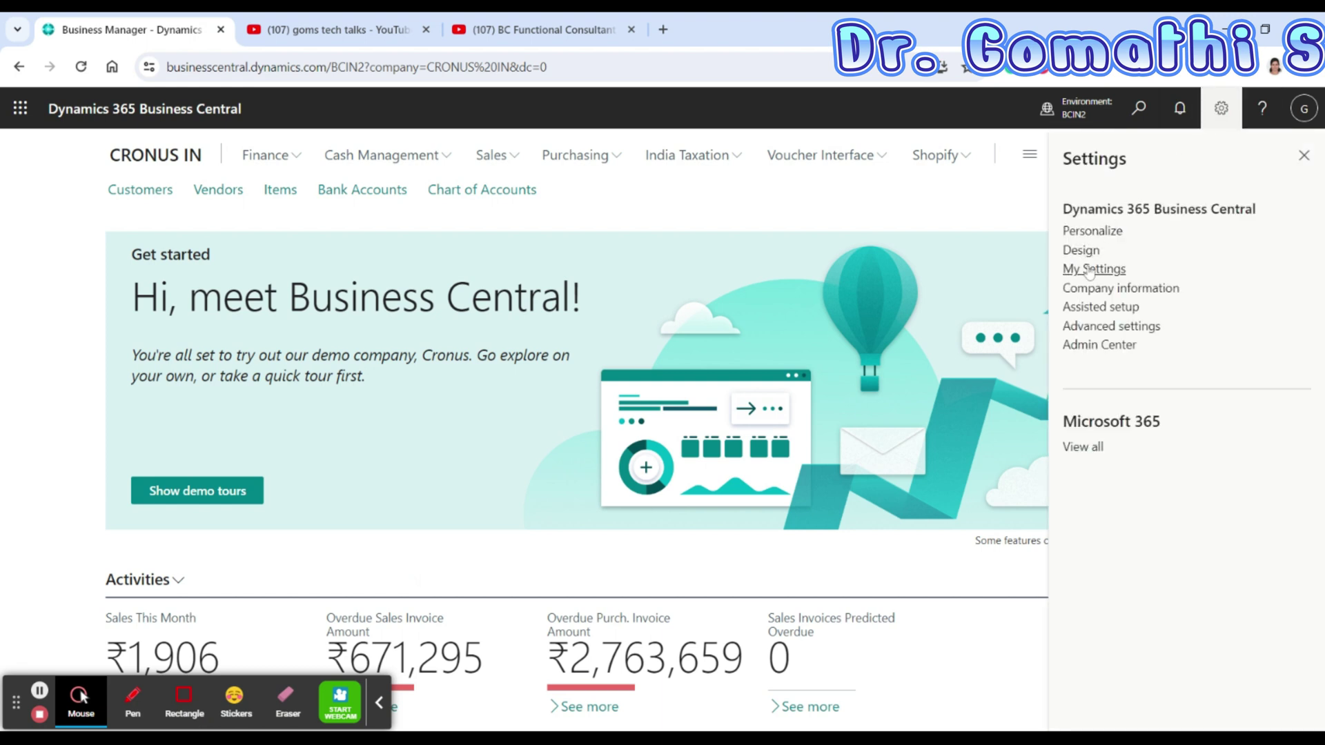
pyautogui.click(1089, 269)
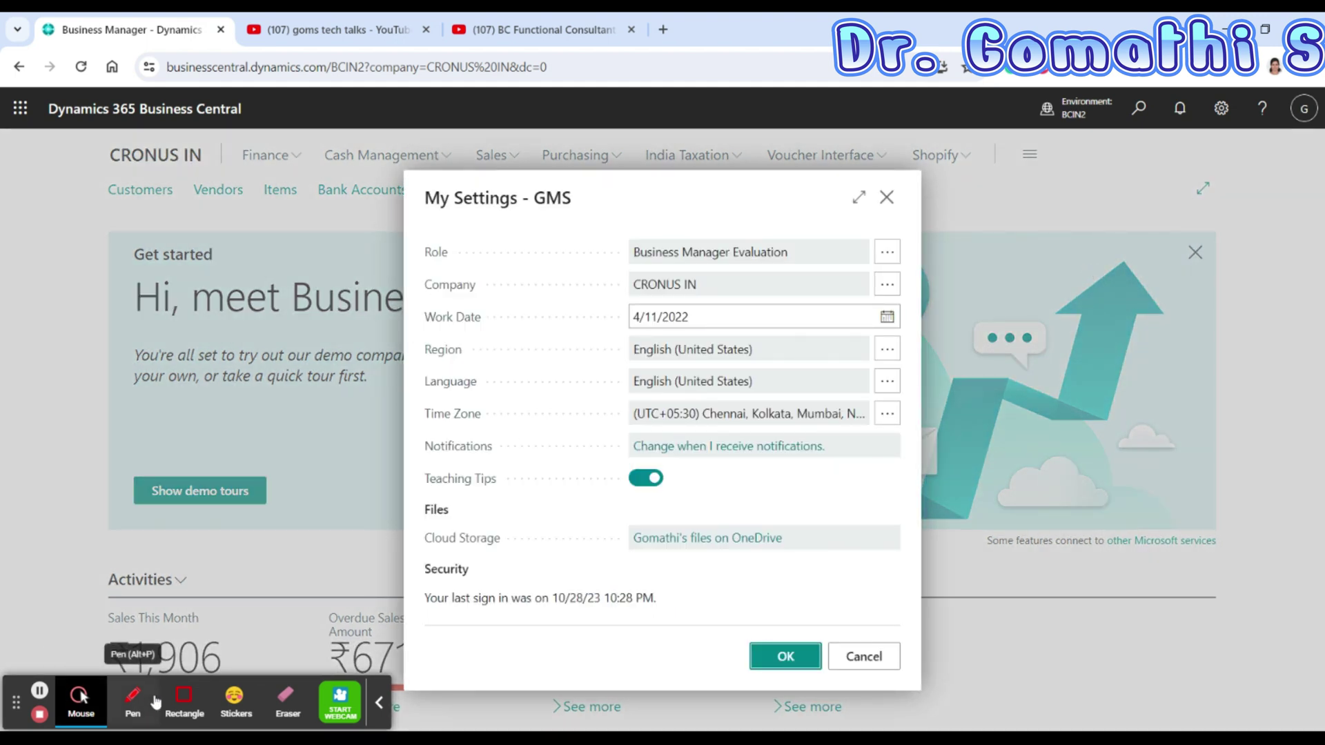
pyautogui.click(132, 699)
pyautogui.moveTo(481, 264)
pyautogui.mouseDown()
pyautogui.moveTo(428, 302)
pyautogui.moveTo(757, 305)
pyautogui.moveTo(913, 285)
pyautogui.moveTo(497, 258)
pyautogui.mouseUp()
pyautogui.moveTo(717, 292)
pyautogui.mouseDown()
pyautogui.moveTo(849, 243)
pyautogui.moveTo(1006, 243)
pyautogui.moveTo(999, 276)
pyautogui.mouseUp()
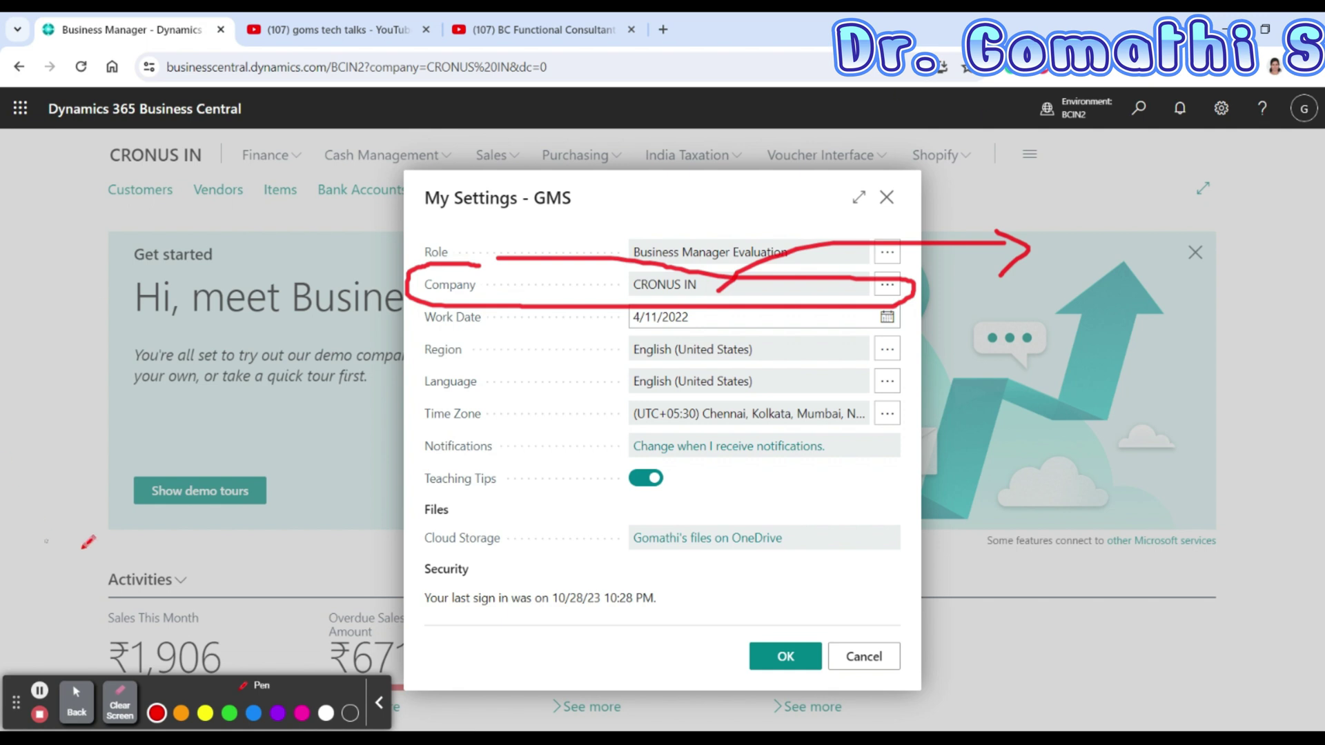
pyautogui.click(121, 700)
pyautogui.click(76, 702)
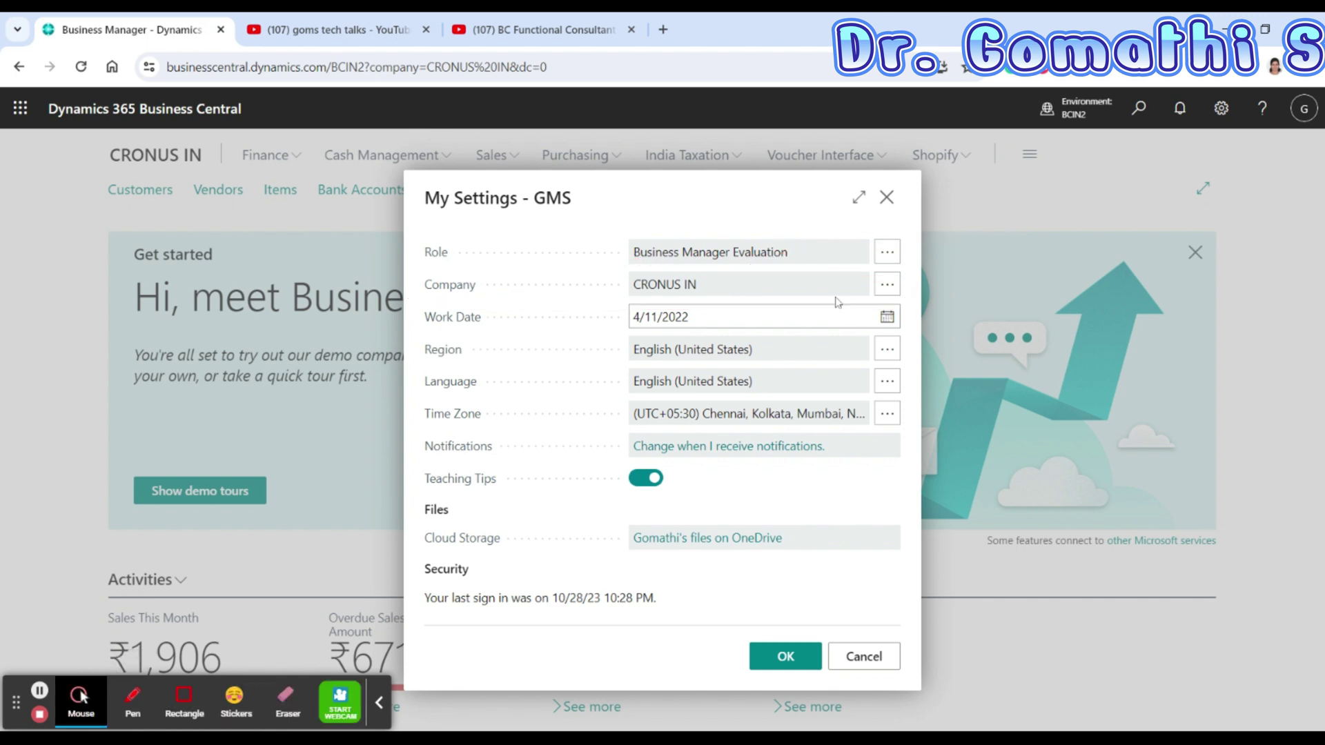
# Step: Open the list of allowed companies from the Company setting and start the Create New Company guide
pyautogui.click(885, 289)
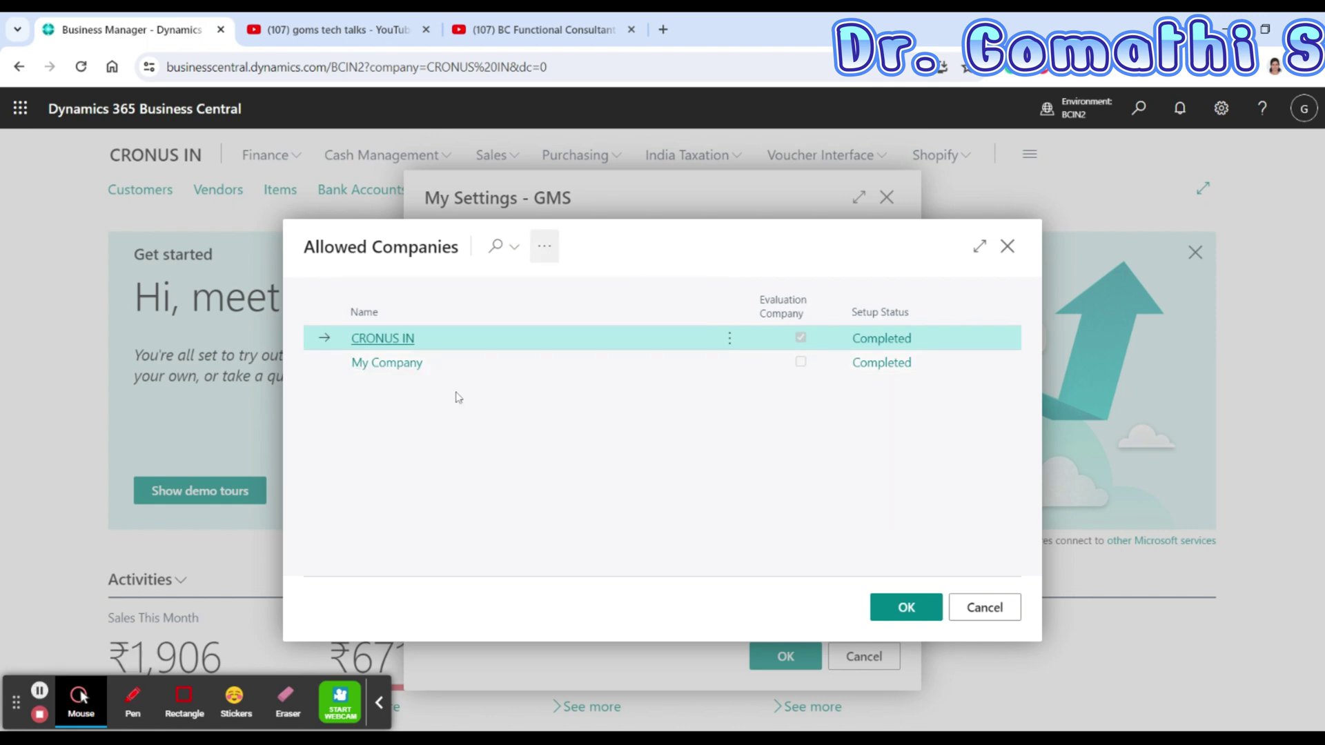
pyautogui.click(133, 699)
pyautogui.moveTo(580, 237)
pyautogui.mouseDown()
pyautogui.moveTo(552, 230)
pyautogui.moveTo(573, 214)
pyautogui.mouseUp()
pyautogui.click(119, 704)
pyautogui.click(67, 704)
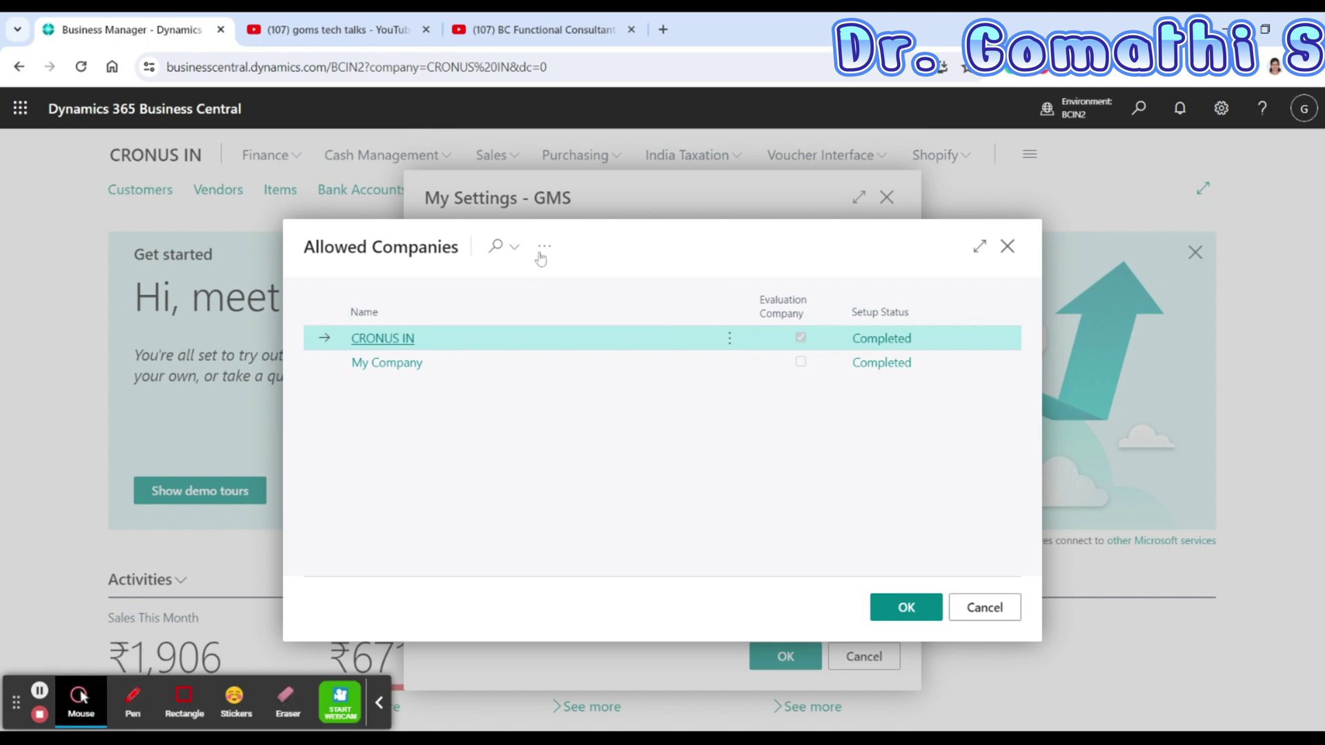
pyautogui.click(545, 246)
pyautogui.moveTo(559, 282)
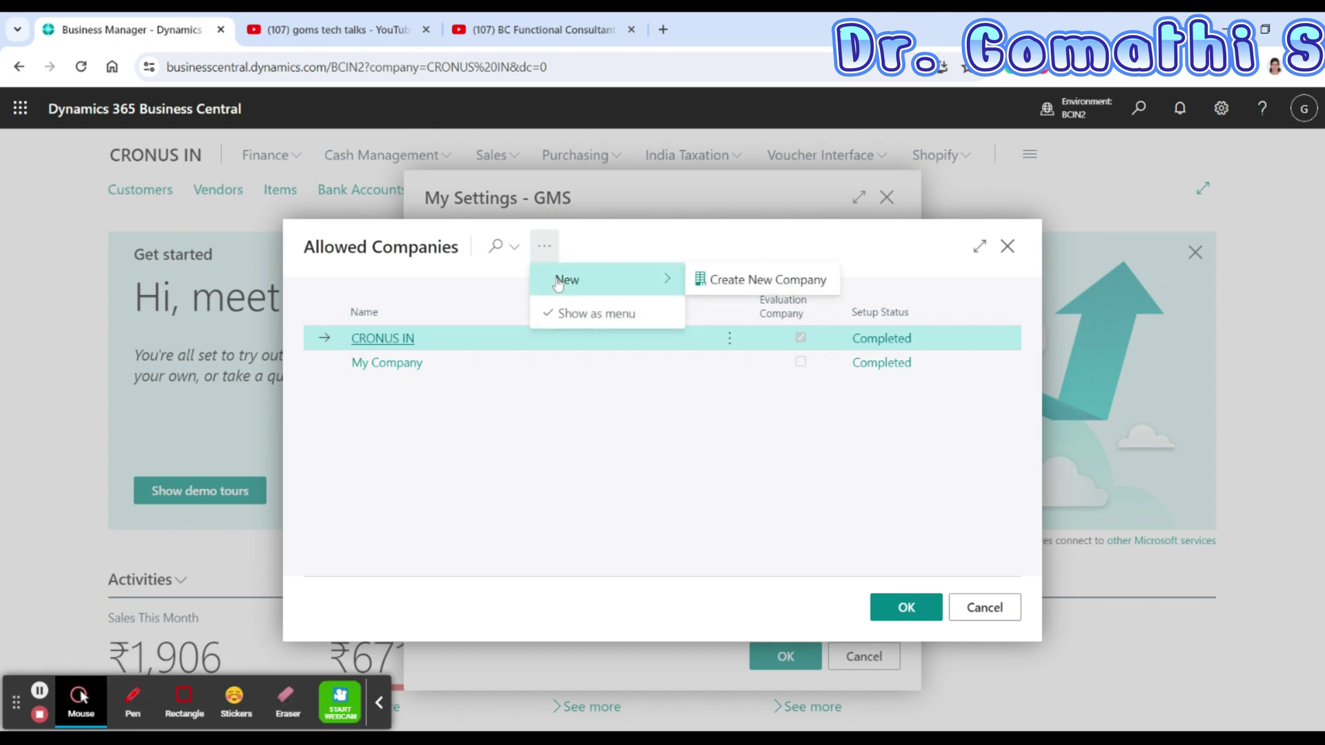
pyautogui.click(759, 282)
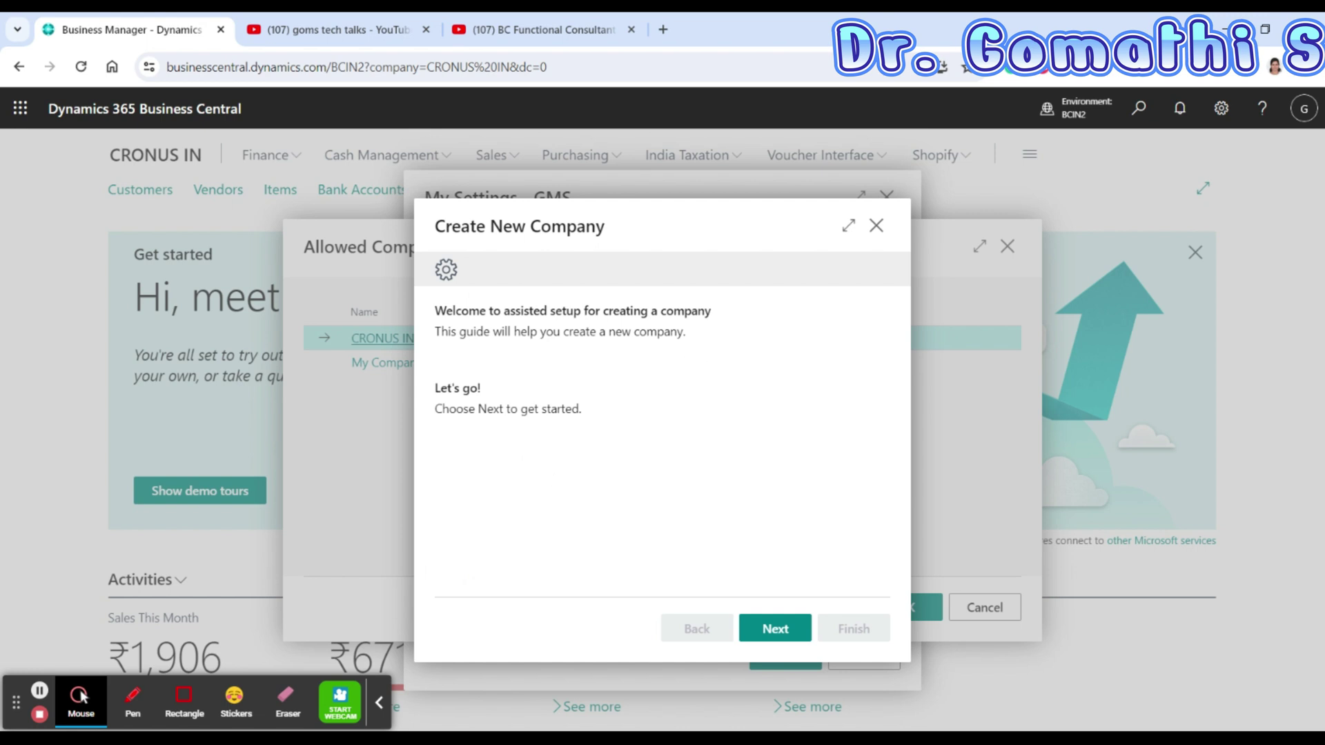
# Step: Continue to the guide's basic information page and name the new company "Demo Company"
pyautogui.click(765, 642)
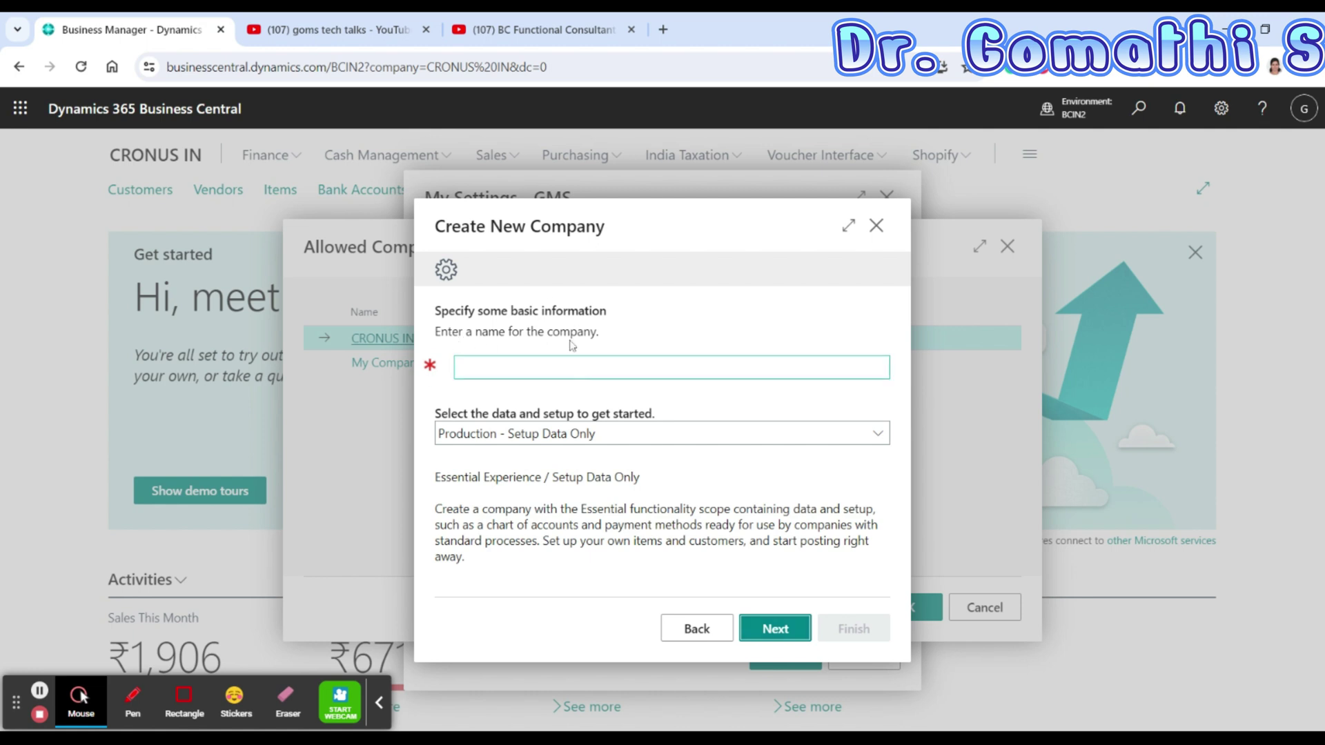
pyautogui.click(459, 367)
pyautogui.write('Demo Company')
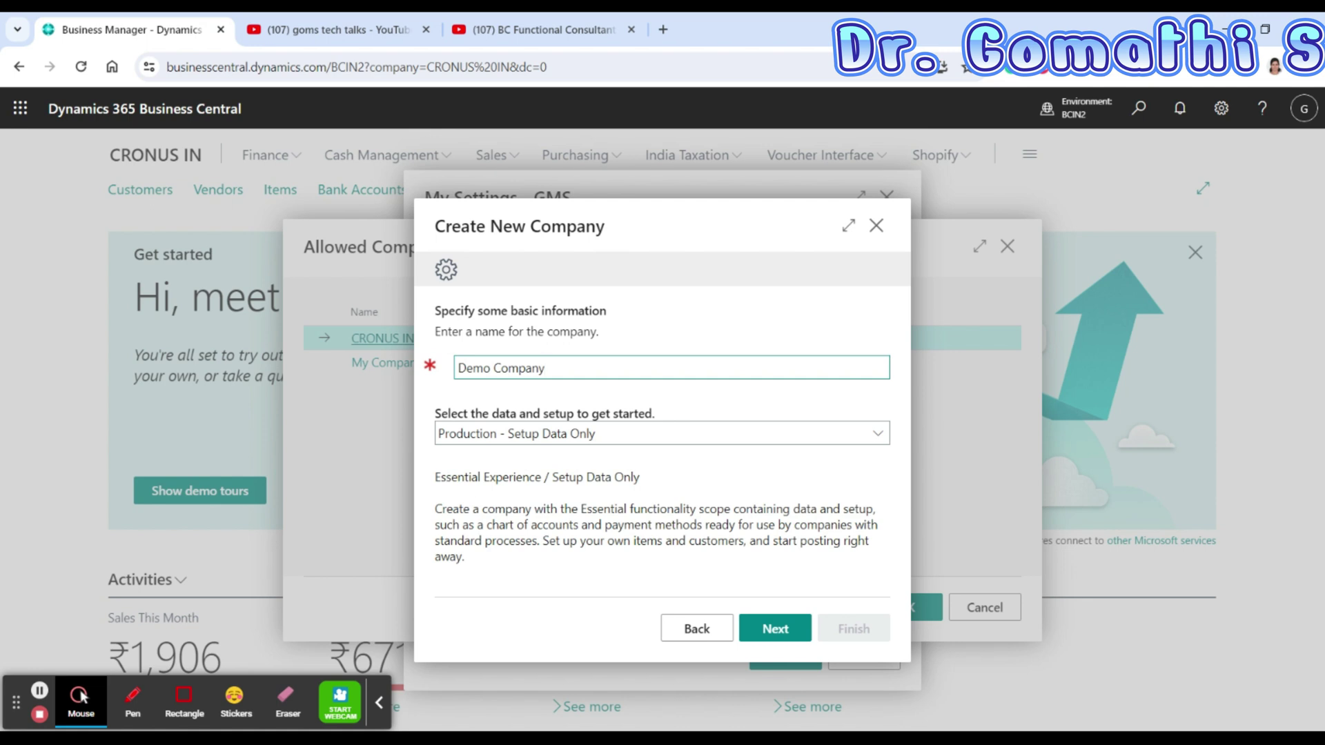
pyautogui.click(132, 701)
pyautogui.moveTo(592, 398)
pyautogui.mouseDown()
pyautogui.moveTo(486, 390)
pyautogui.moveTo(421, 431)
pyautogui.moveTo(532, 457)
pyautogui.moveTo(778, 468)
pyautogui.moveTo(885, 401)
pyautogui.moveTo(603, 381)
pyautogui.mouseUp()
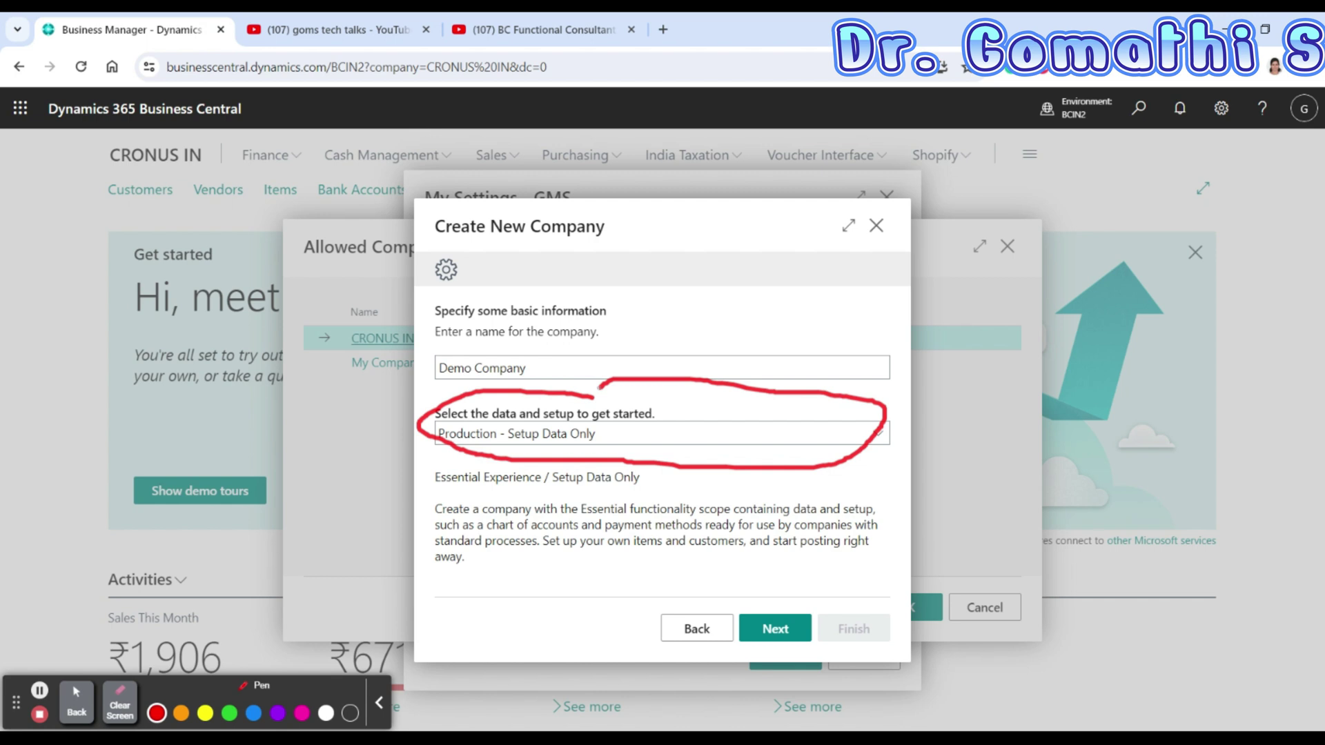
pyautogui.click(120, 704)
pyautogui.click(76, 701)
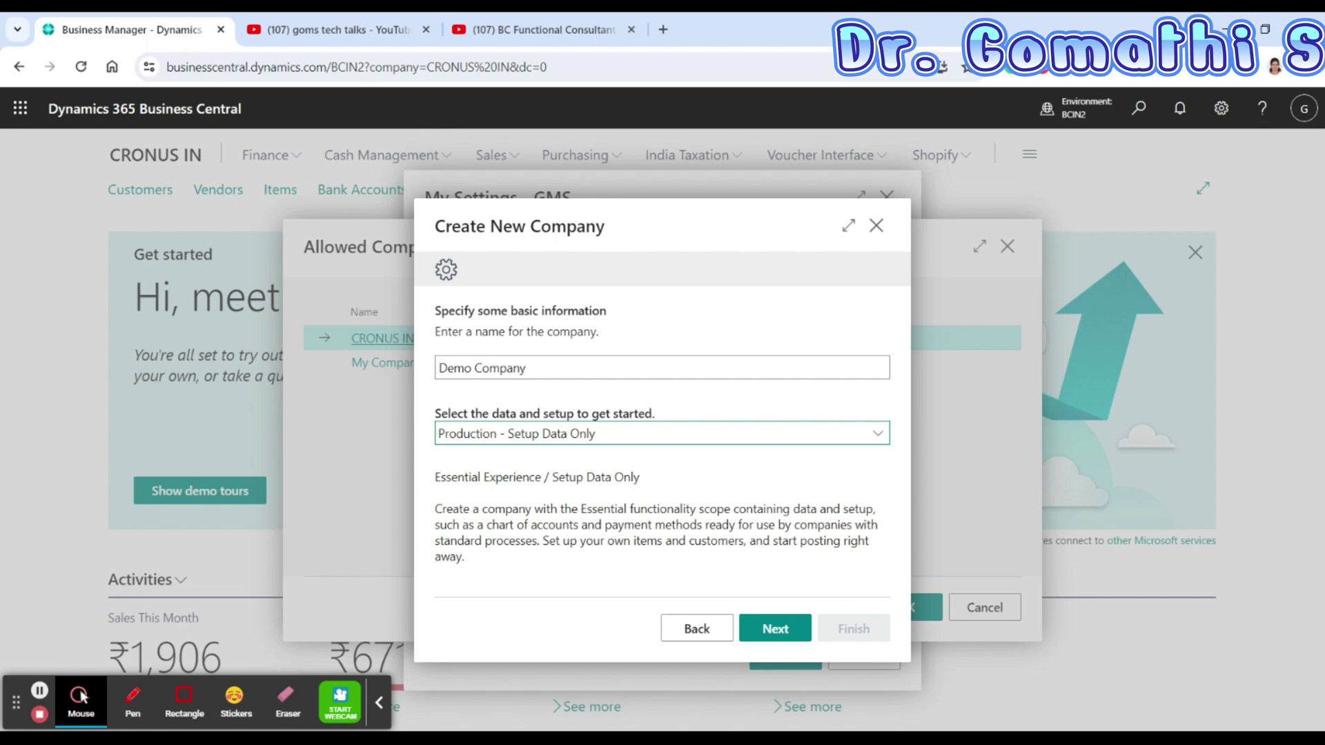
pyautogui.click(565, 384)
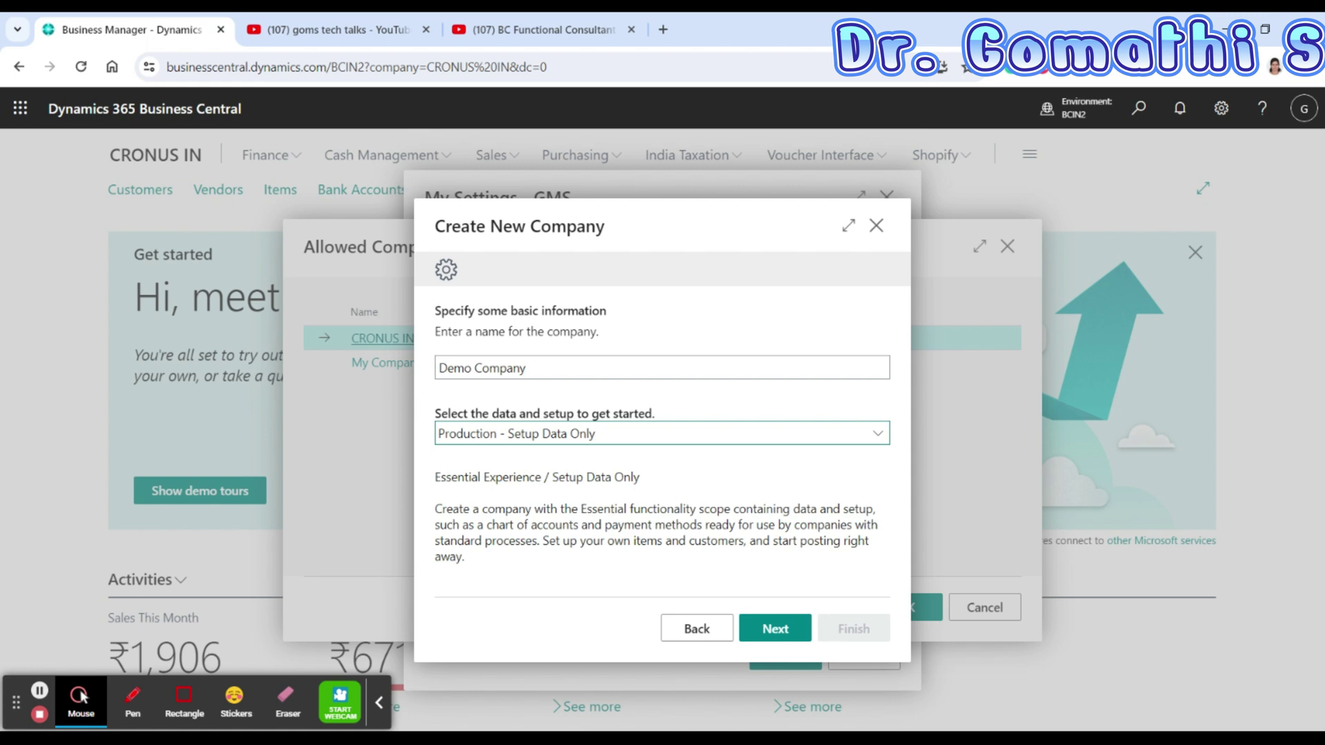
pyautogui.click(133, 701)
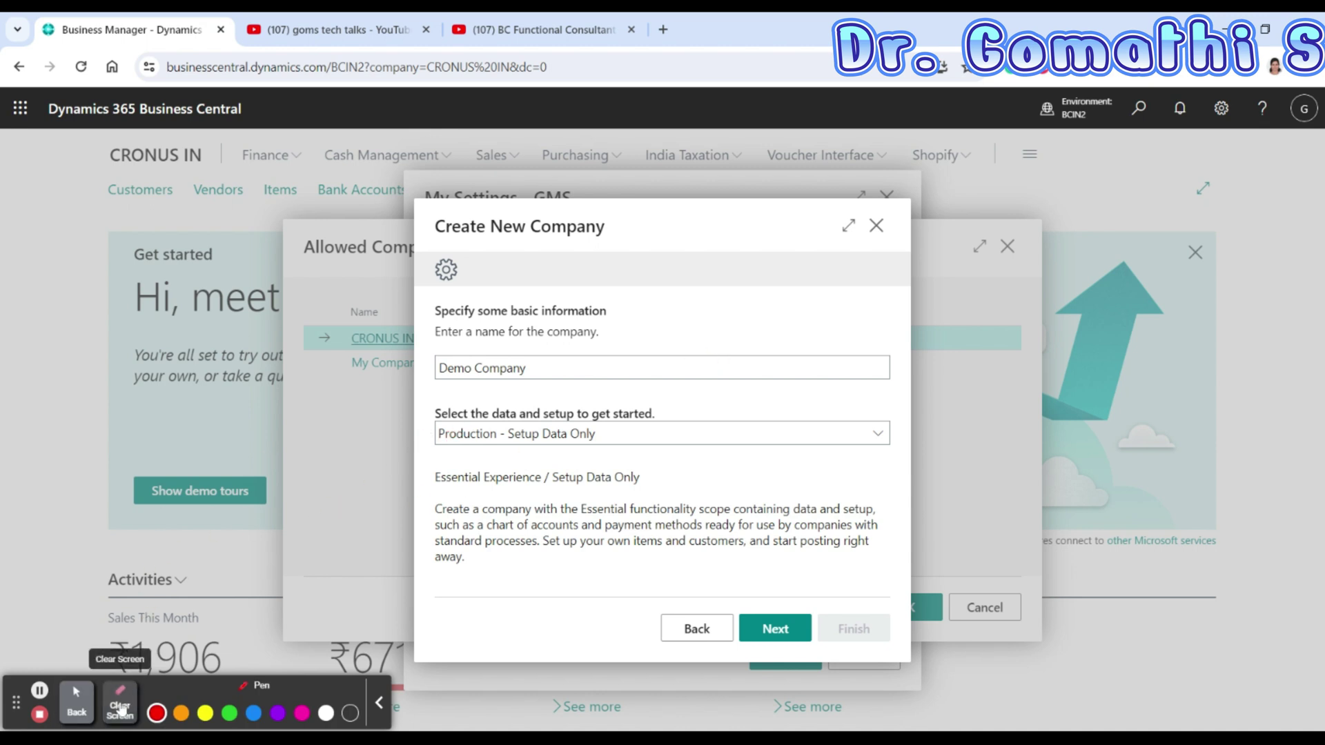
pyautogui.click(76, 700)
# Step: Choose Evaluation - Sample Data as the new company's data and setup, and read its description
pyautogui.click(561, 433)
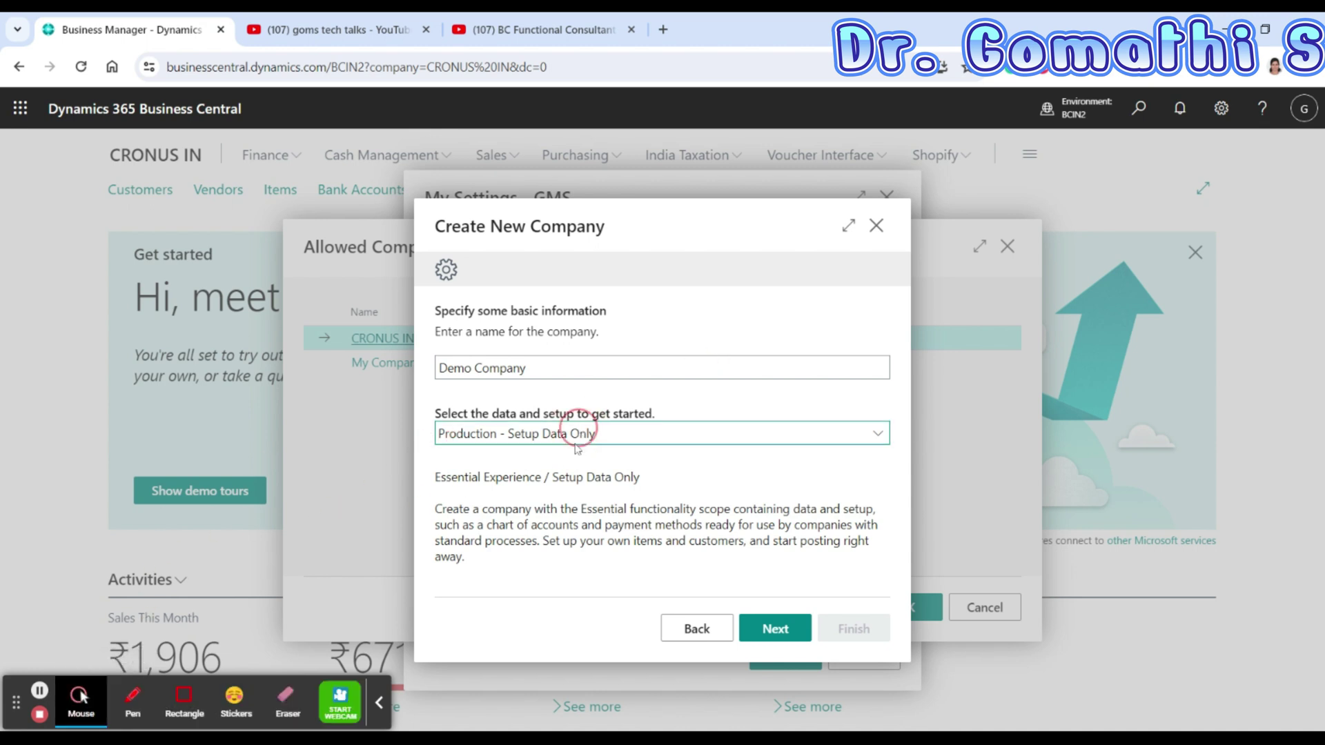
pyautogui.click(556, 461)
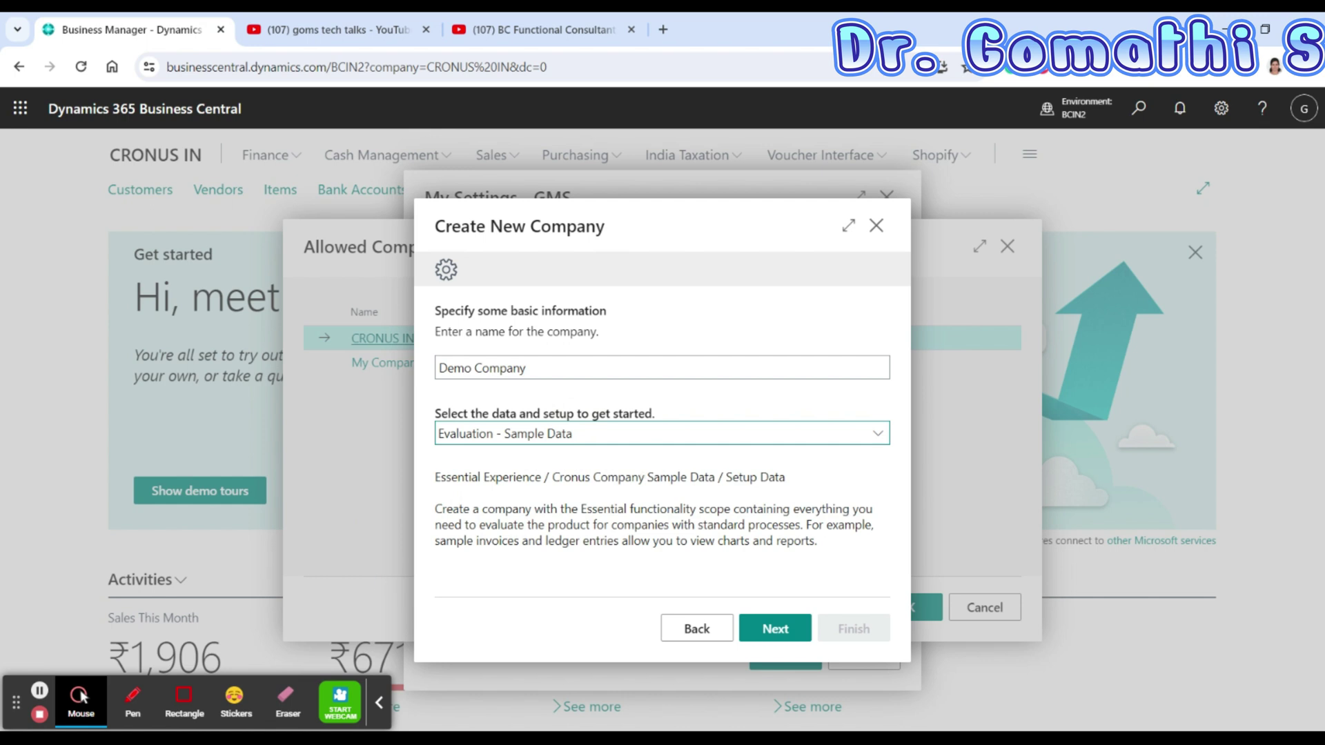
pyautogui.moveTo(435, 510); pyautogui.dragTo(557, 526)
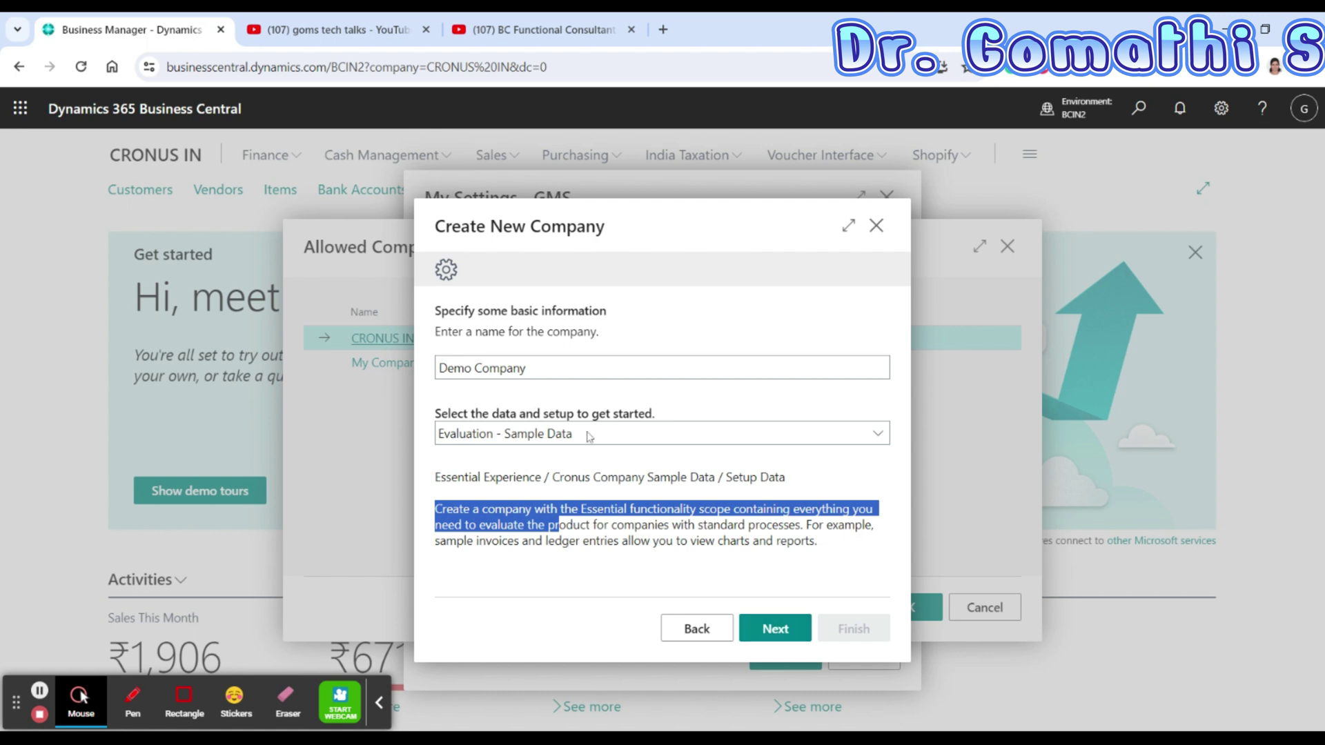
pyautogui.click(78, 695)
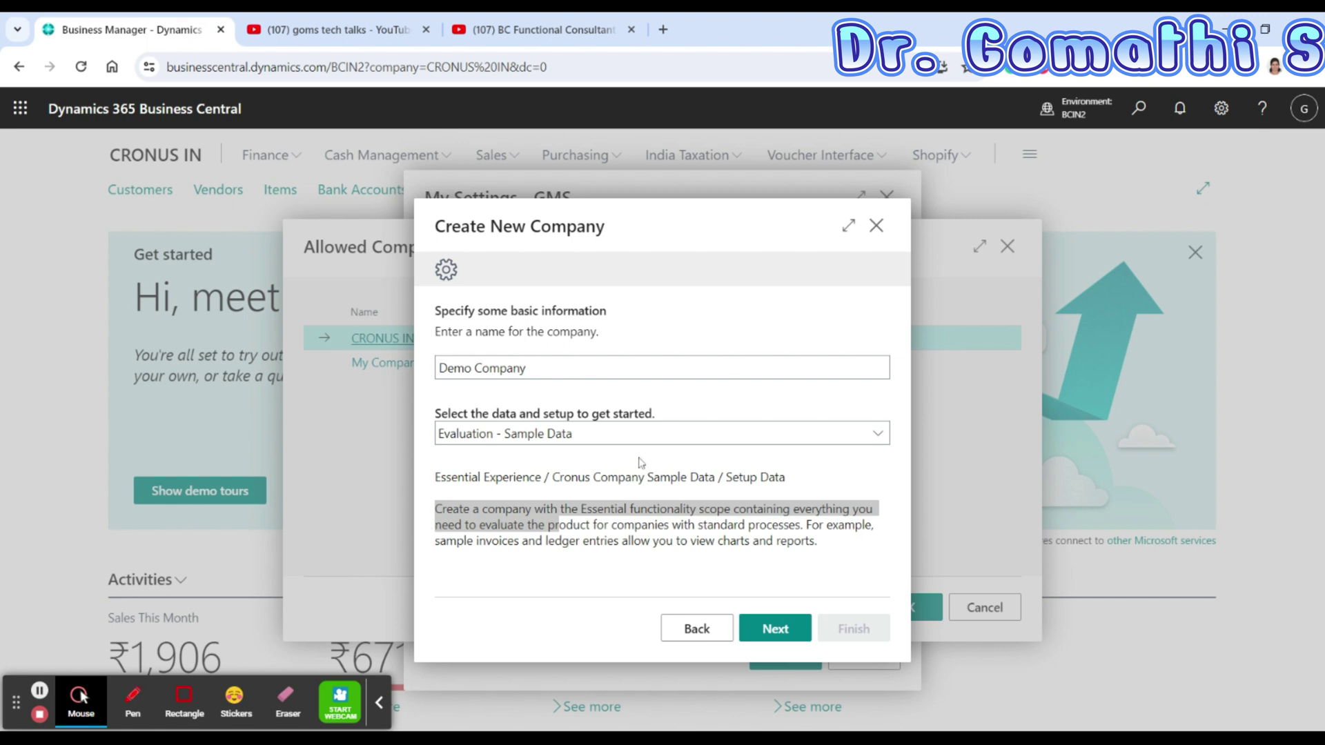
# Step: Switch the new company's data and setup to Advanced Evaluation - Complete Sample Data
pyautogui.click(651, 440)
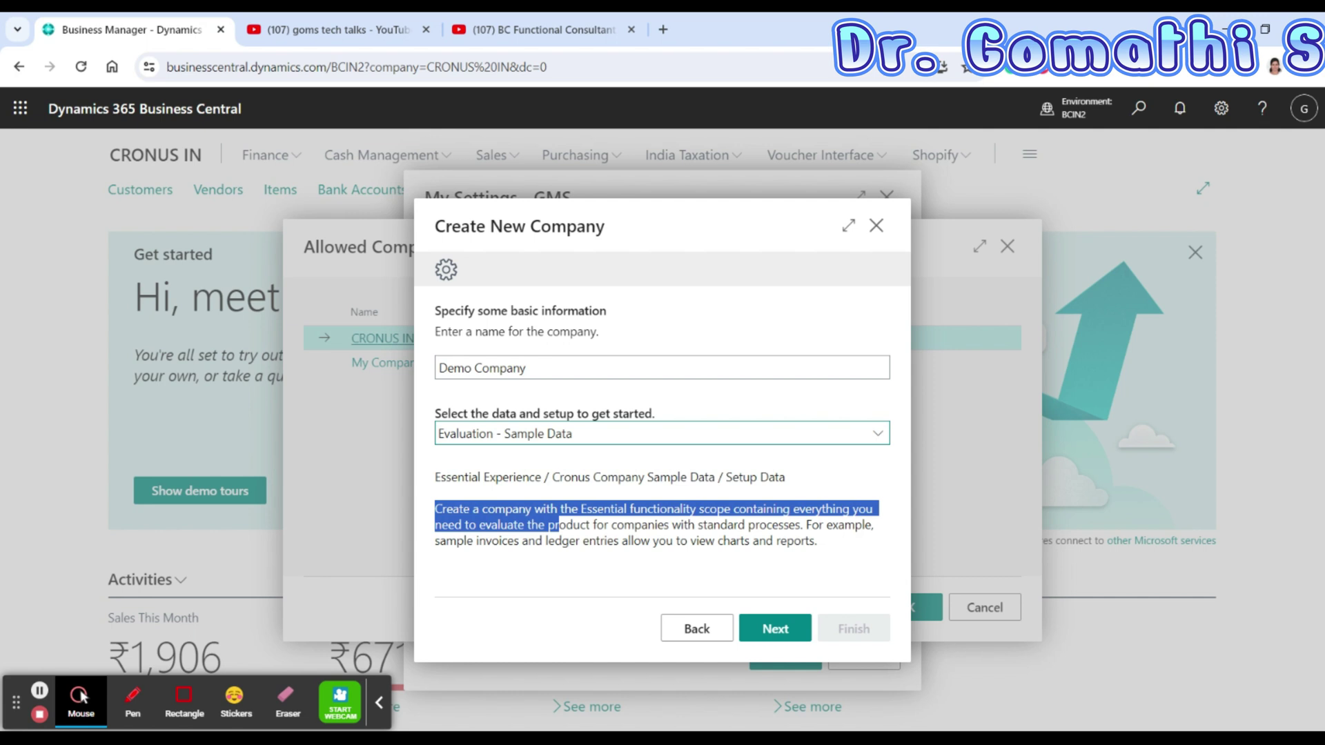
pyautogui.press('Down')
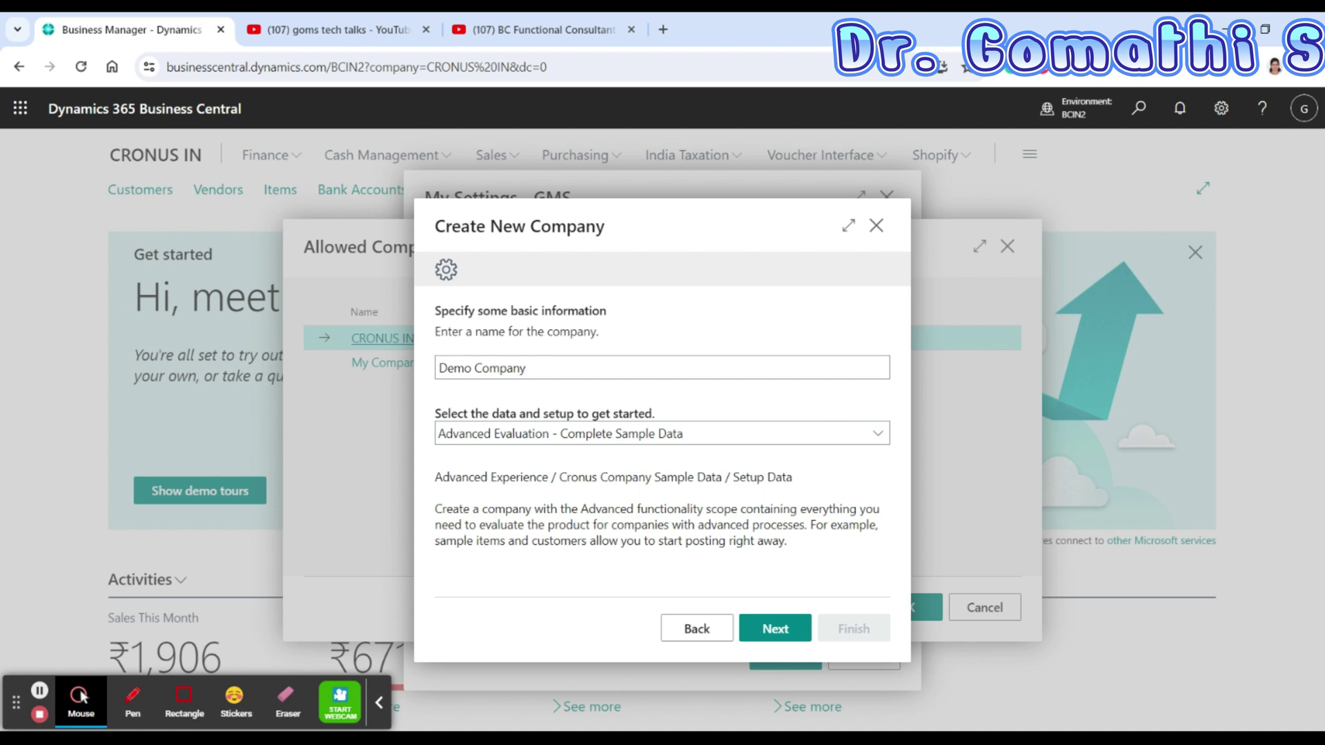
pyautogui.click(663, 439)
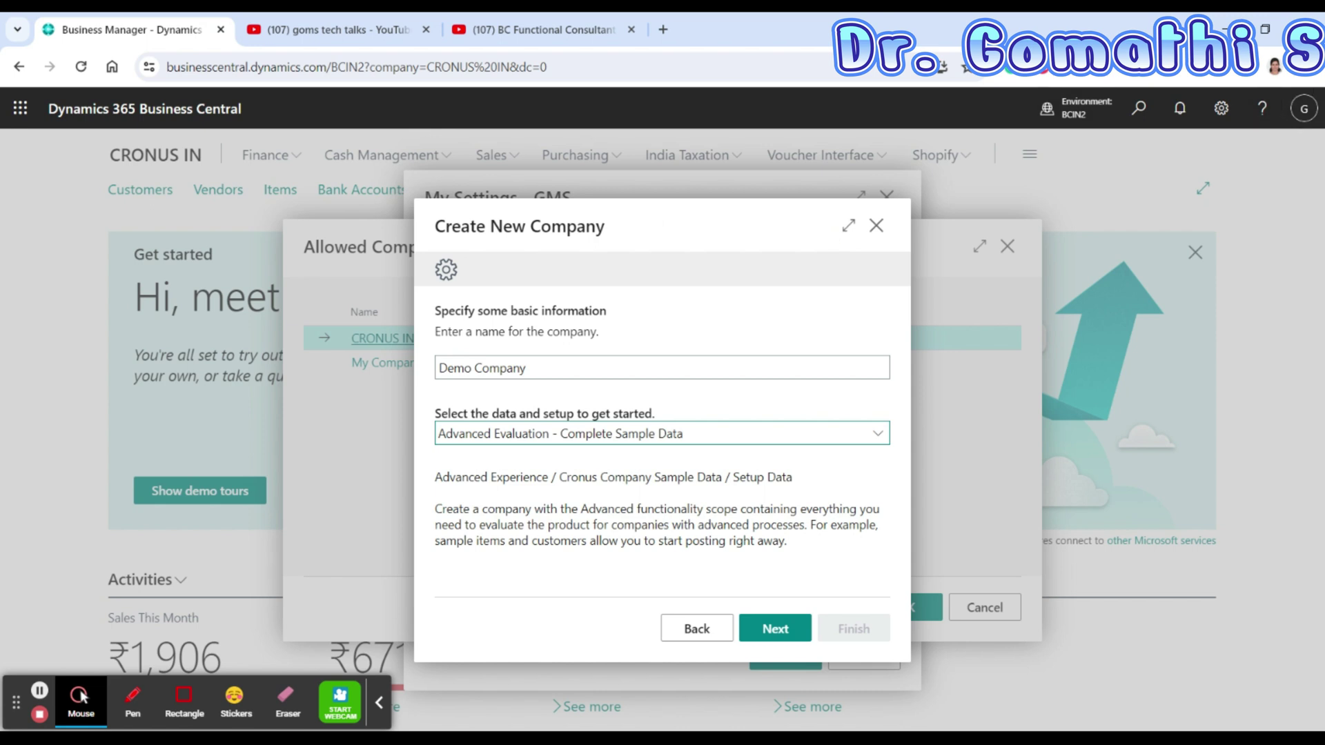
# Step: Search the application's pages for "compa" to locate the Companies list, and return to the company guide
pyautogui.click(1138, 108)
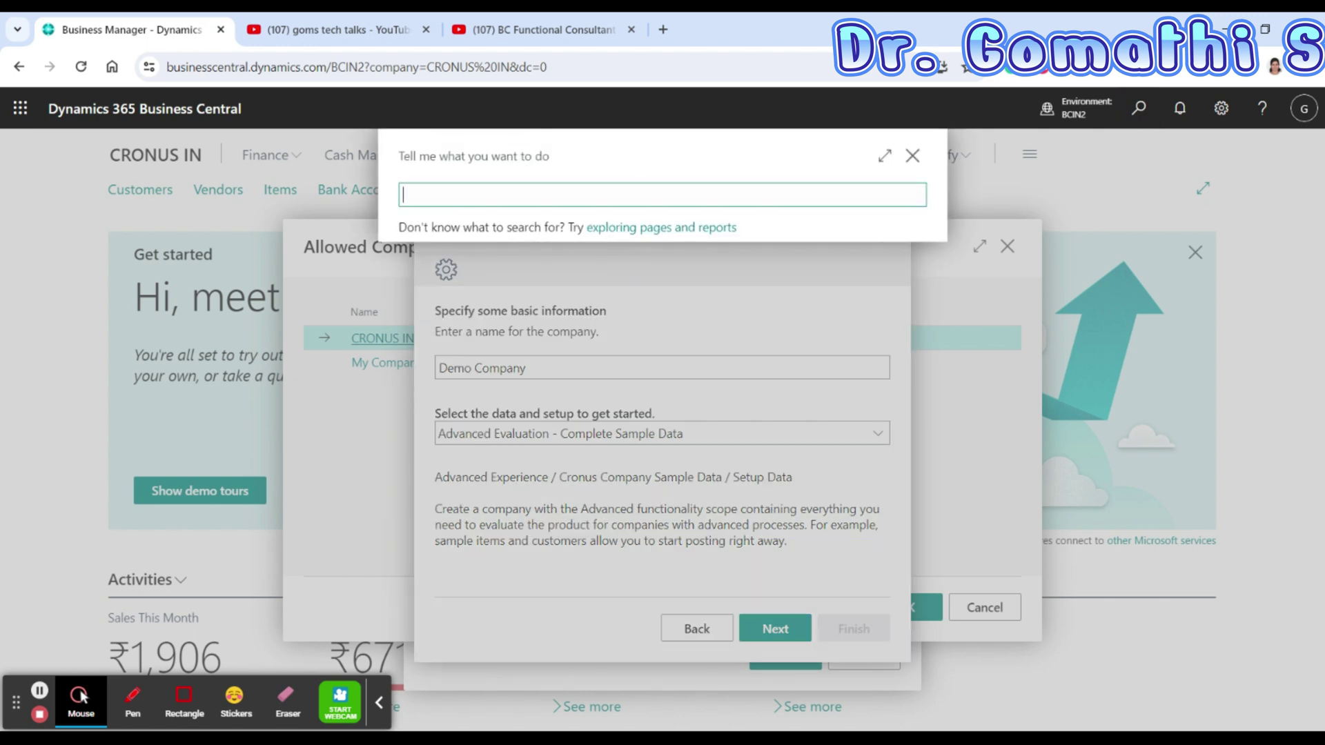
pyautogui.write('compa')
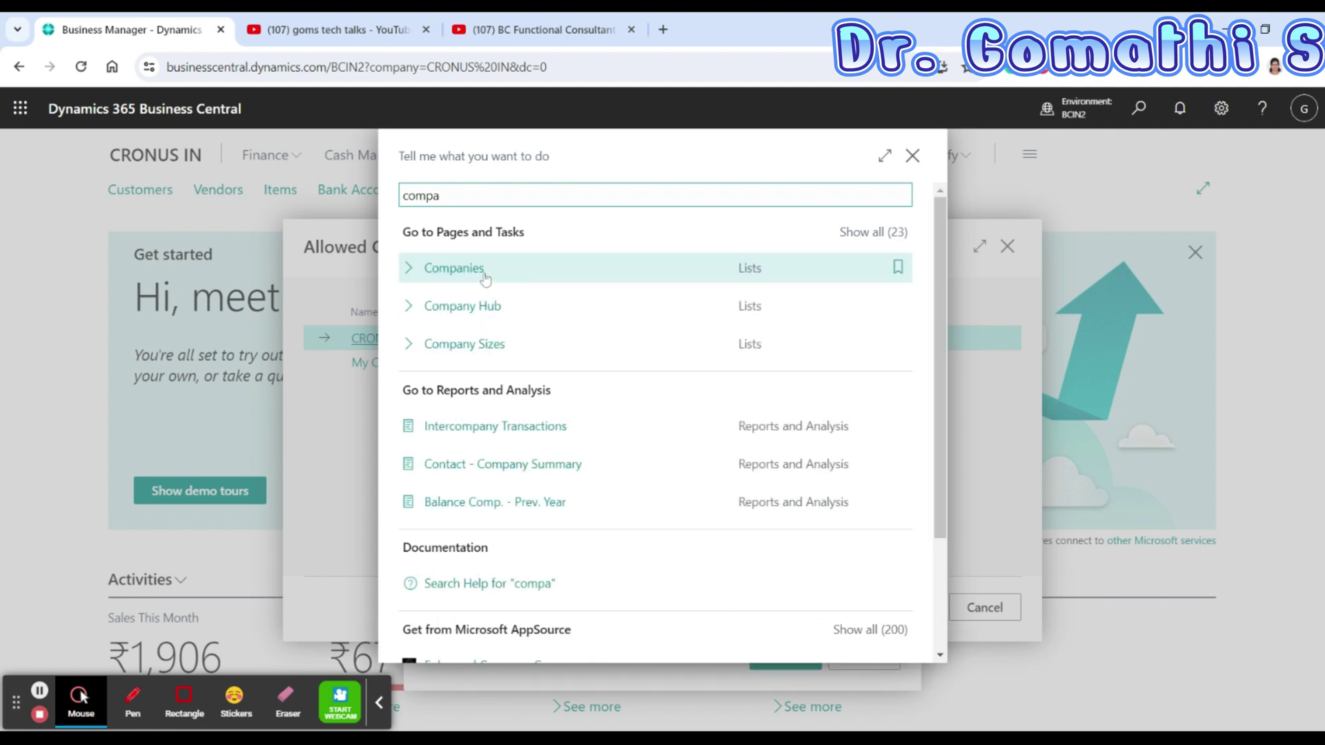
pyautogui.click(1094, 206)
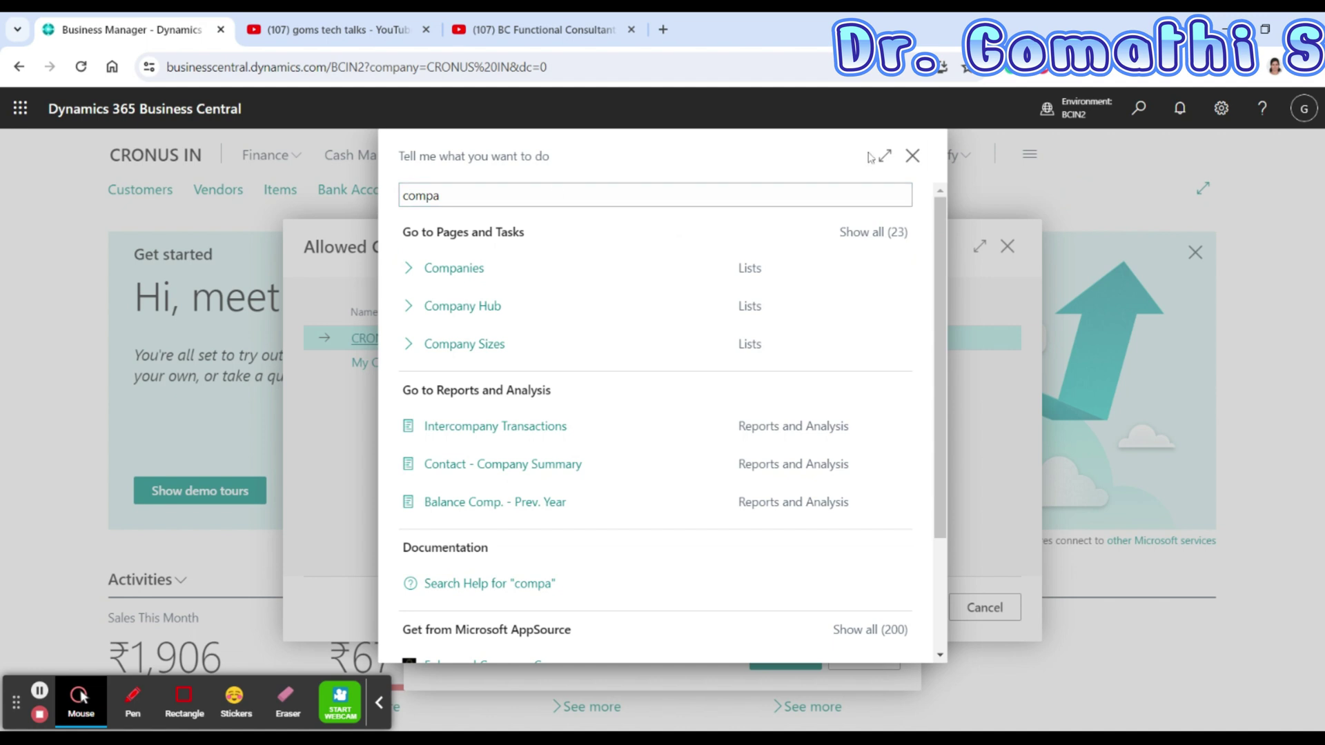
pyautogui.click(912, 155)
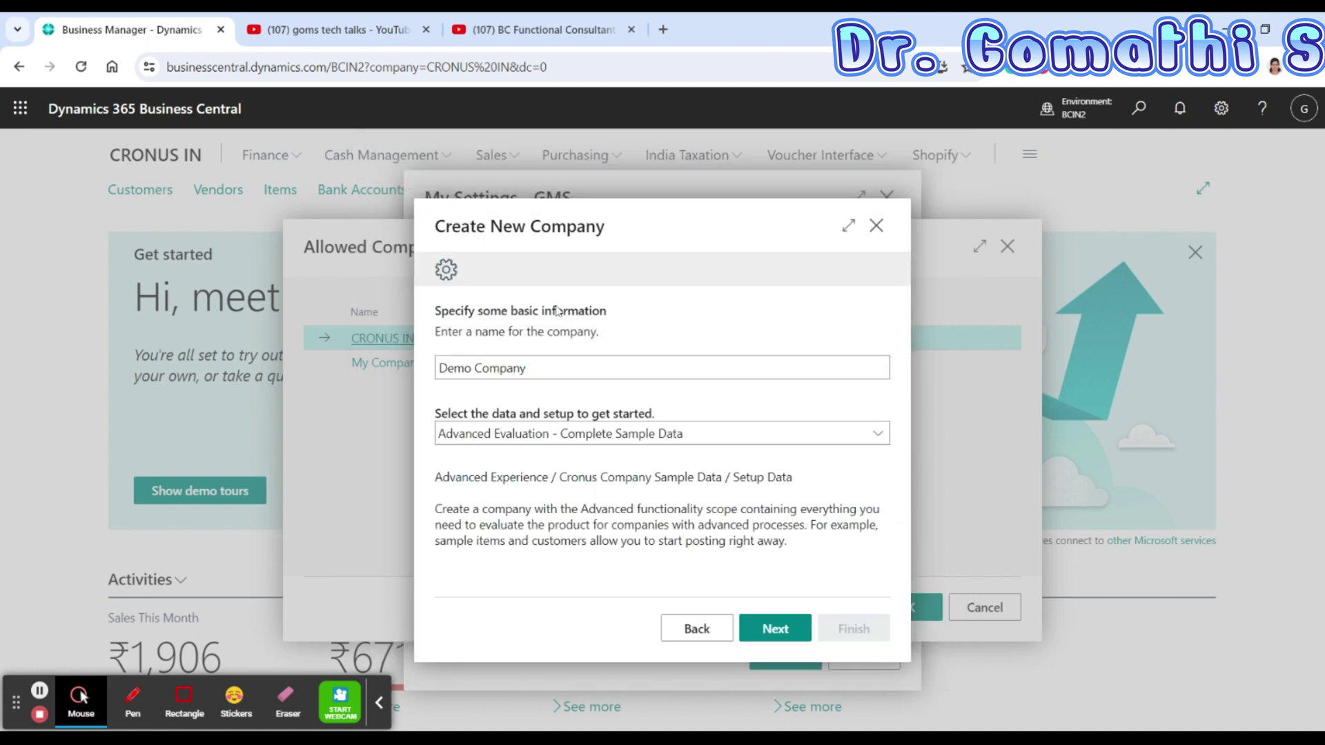
# Step: Set the data and setup back to Evaluation - Sample Data, continue to the user management page, and acknowledge the language notice
pyautogui.click(520, 441)
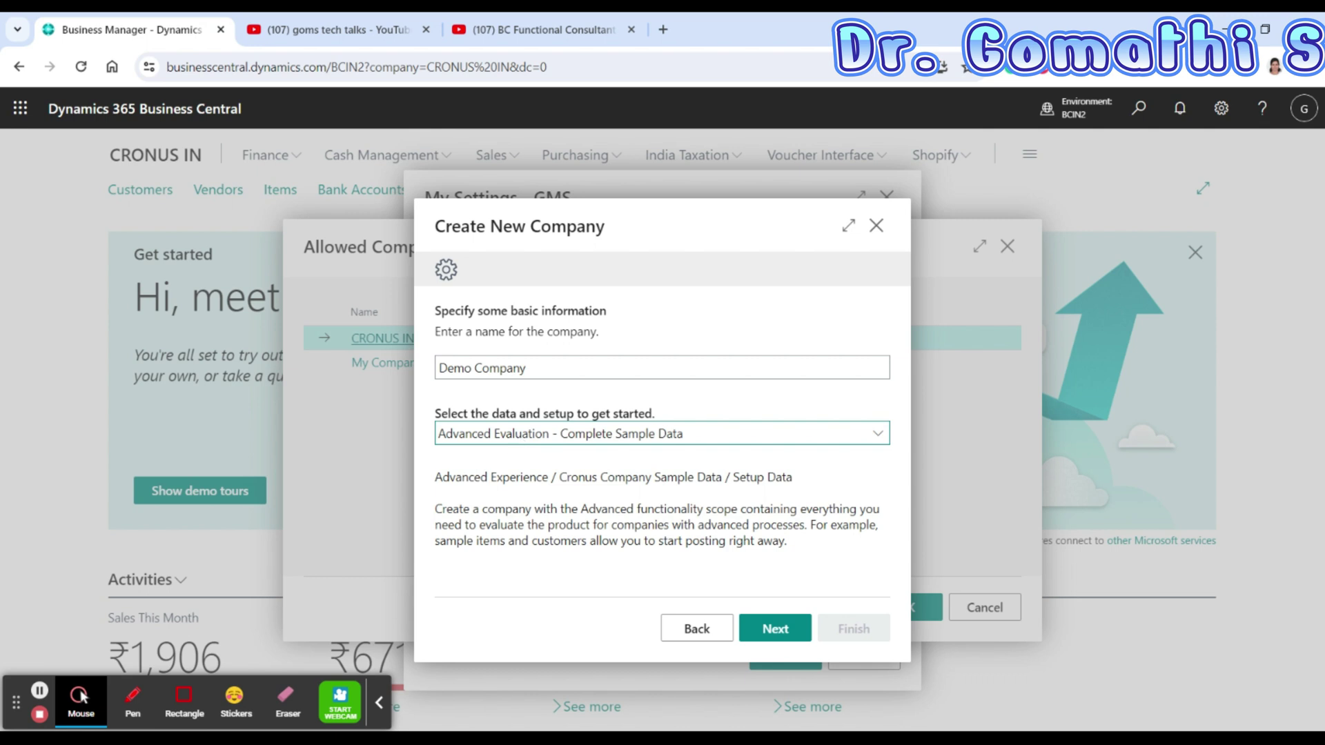
pyautogui.press('Down')
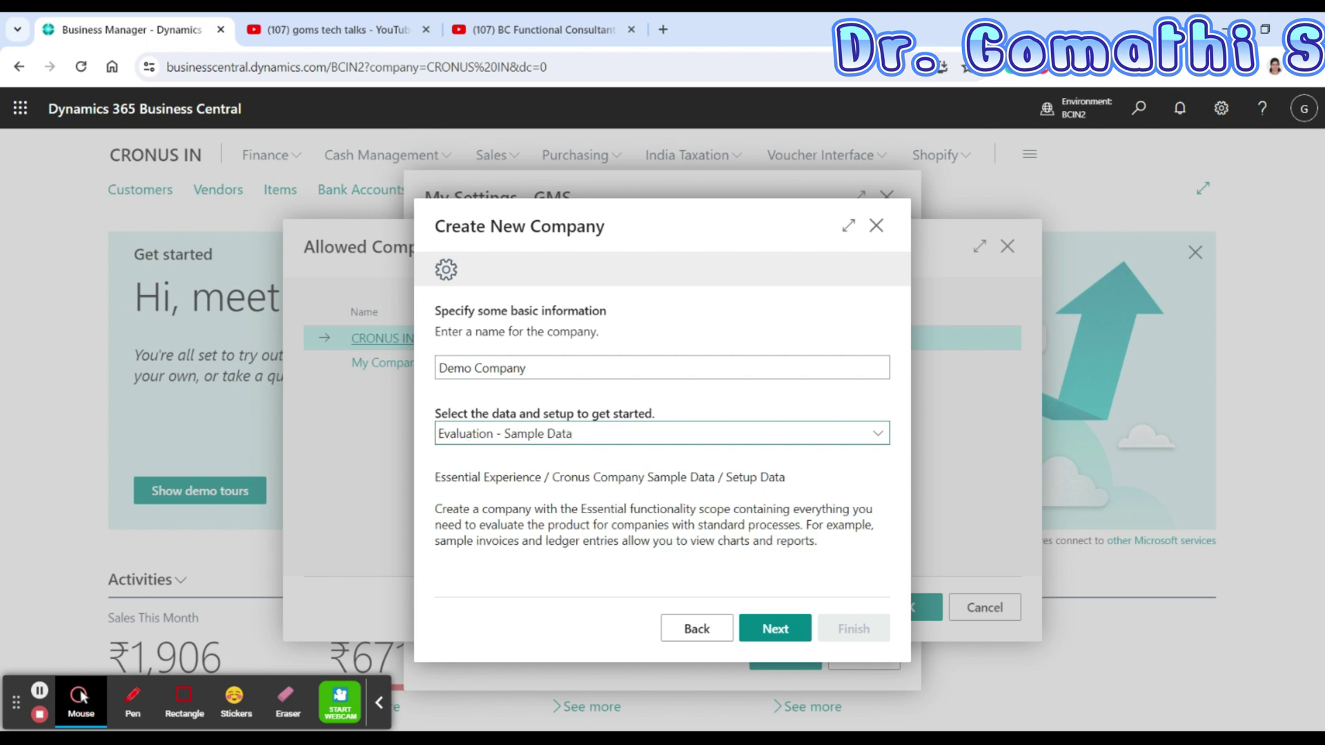
pyautogui.click(556, 366)
pyautogui.click(768, 630)
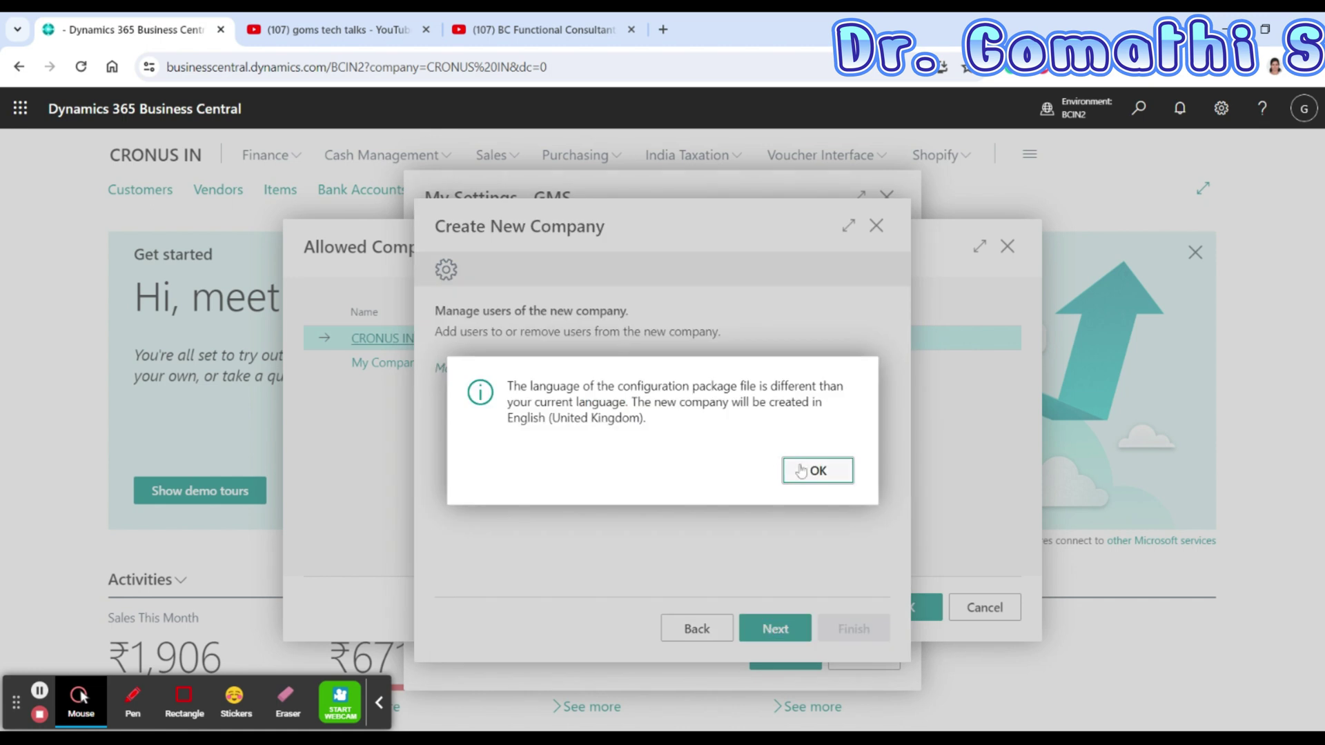
pyautogui.moveTo(506, 388); pyautogui.dragTo(688, 429)
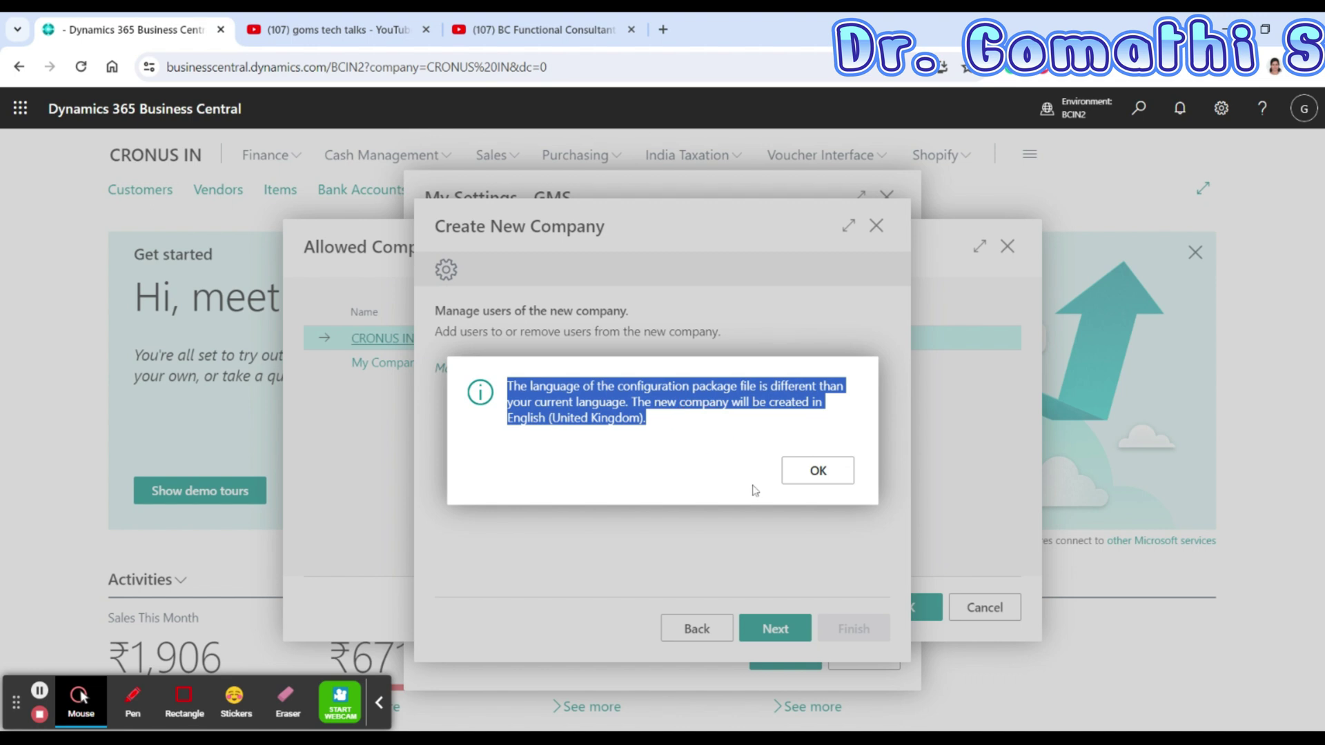
pyautogui.click(818, 470)
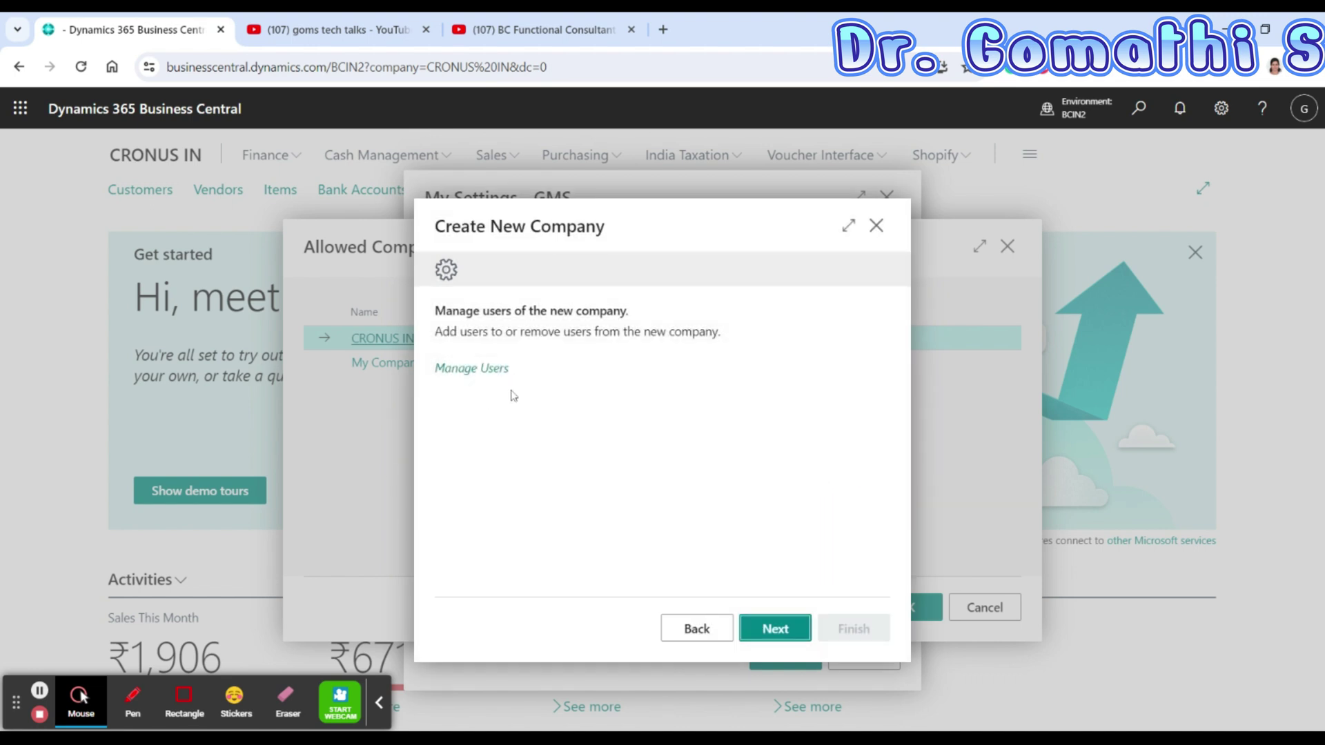
# Step: Continue past user management without adding users and finish the guide to create the new company
pyautogui.click(755, 629)
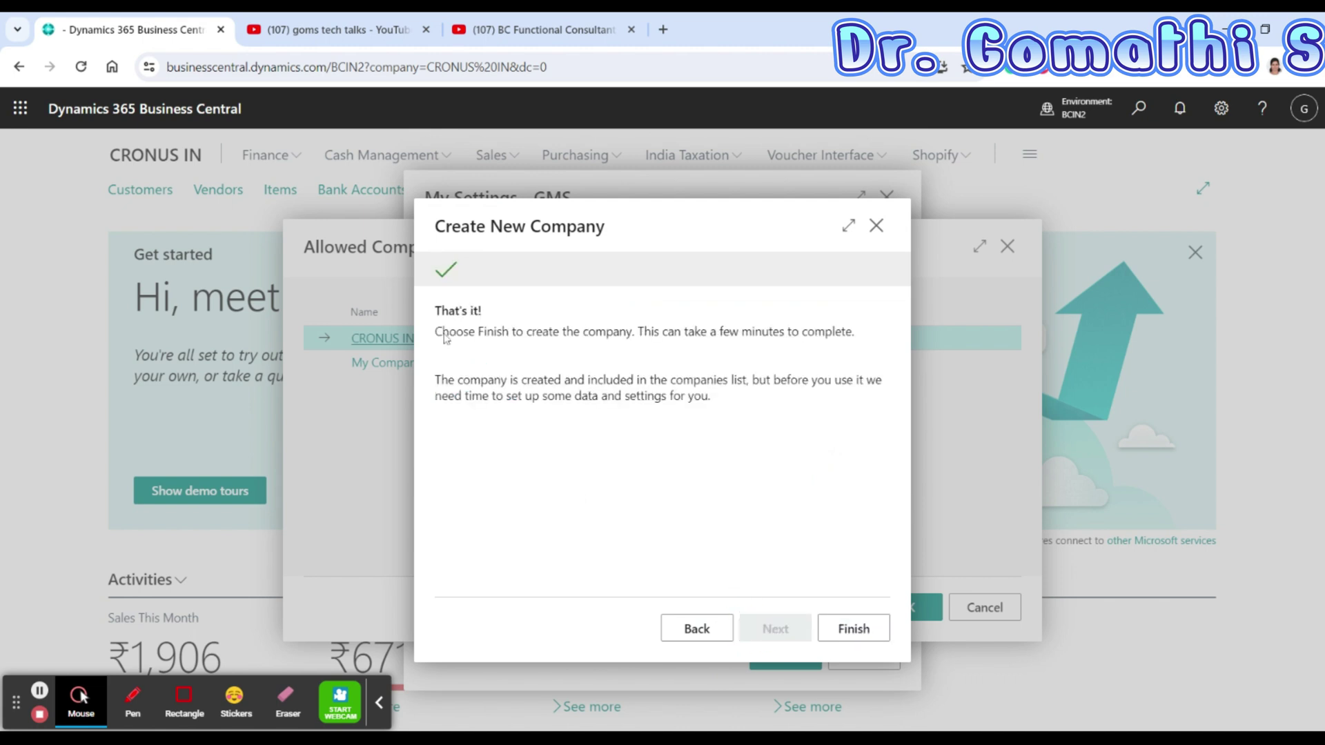
pyautogui.click(842, 636)
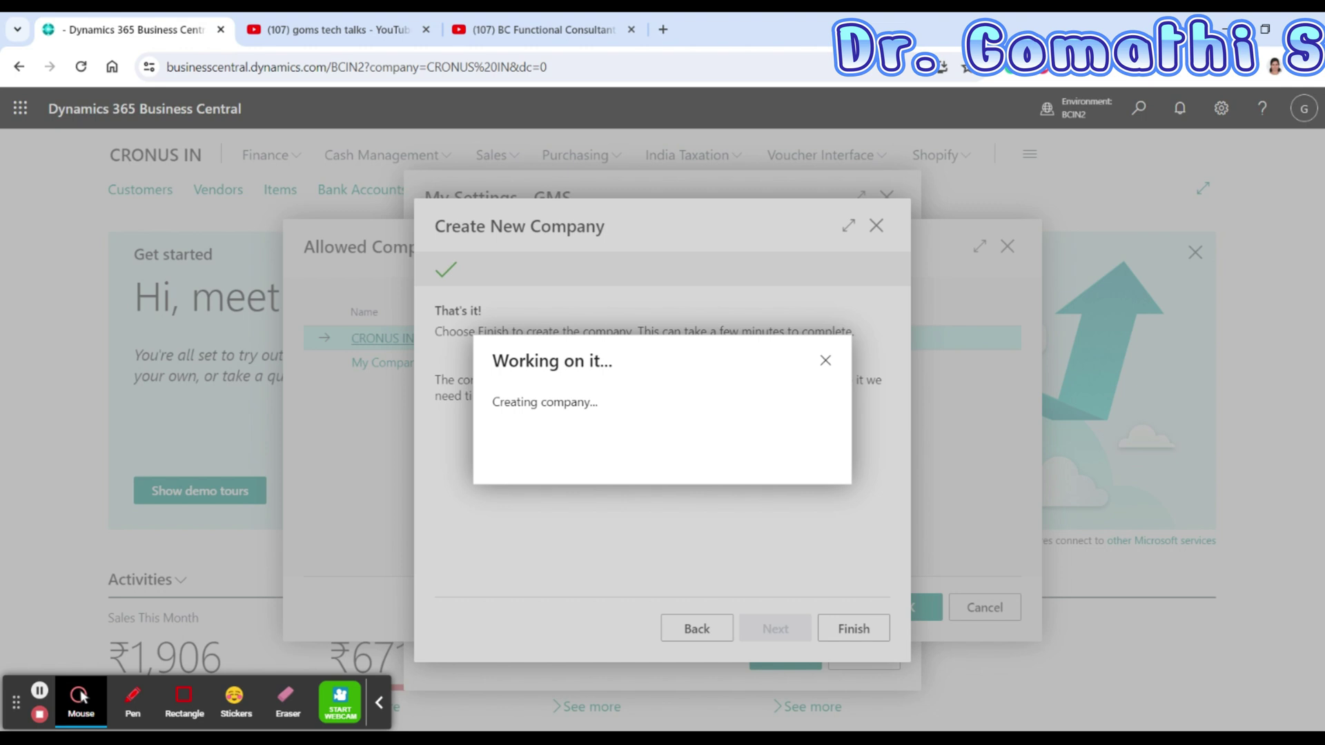
# Step: Switch to the YouTube channel page, mark the channel name and the Join option in red pen, and clear the markings
pyautogui.click(388, 43)
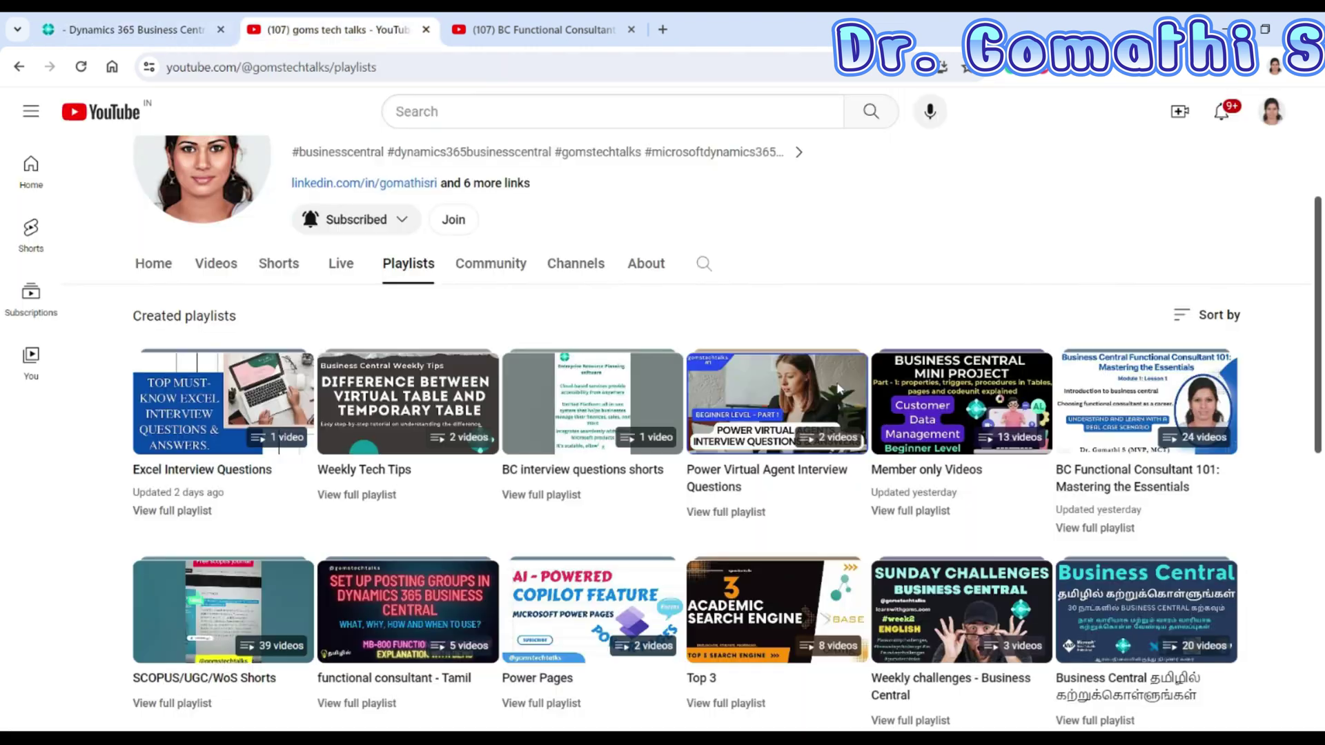
pyautogui.scroll(4, 758, 269)
pyautogui.moveTo(81, 699)
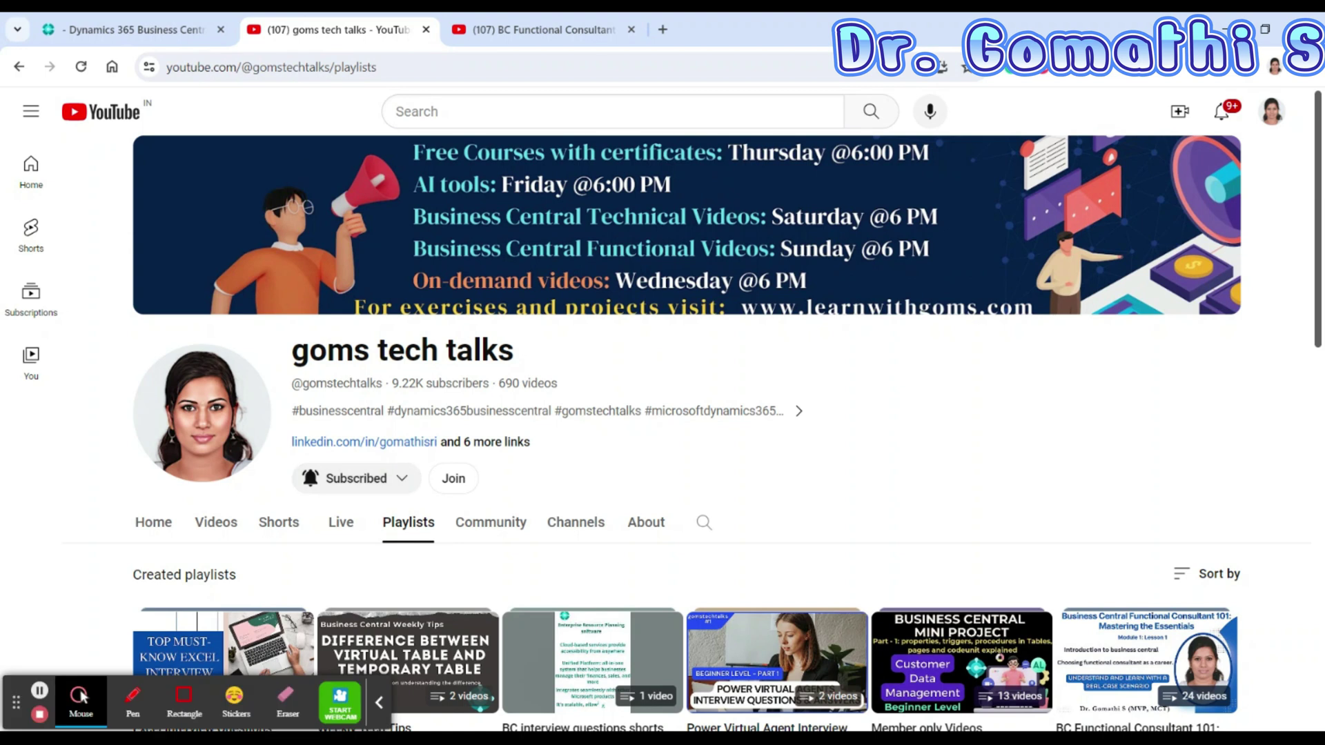
pyautogui.click(133, 698)
pyautogui.moveTo(457, 319)
pyautogui.mouseDown()
pyautogui.moveTo(359, 379)
pyautogui.moveTo(510, 319)
pyautogui.mouseUp()
pyautogui.moveTo(483, 426)
pyautogui.mouseDown()
pyautogui.moveTo(441, 495)
pyautogui.moveTo(542, 432)
pyautogui.moveTo(653, 423)
pyautogui.mouseUp()
pyautogui.moveTo(542, 422); pyautogui.dragTo(585, 461)
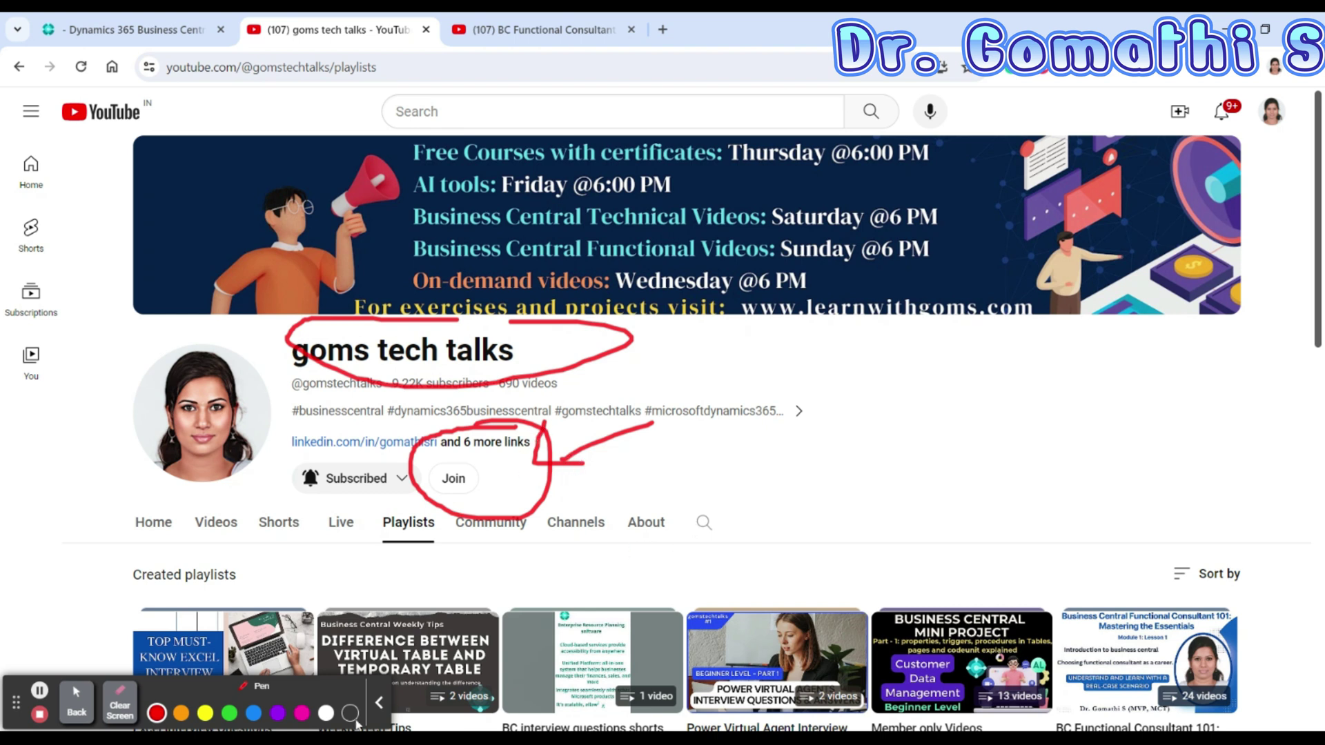
pyautogui.click(119, 704)
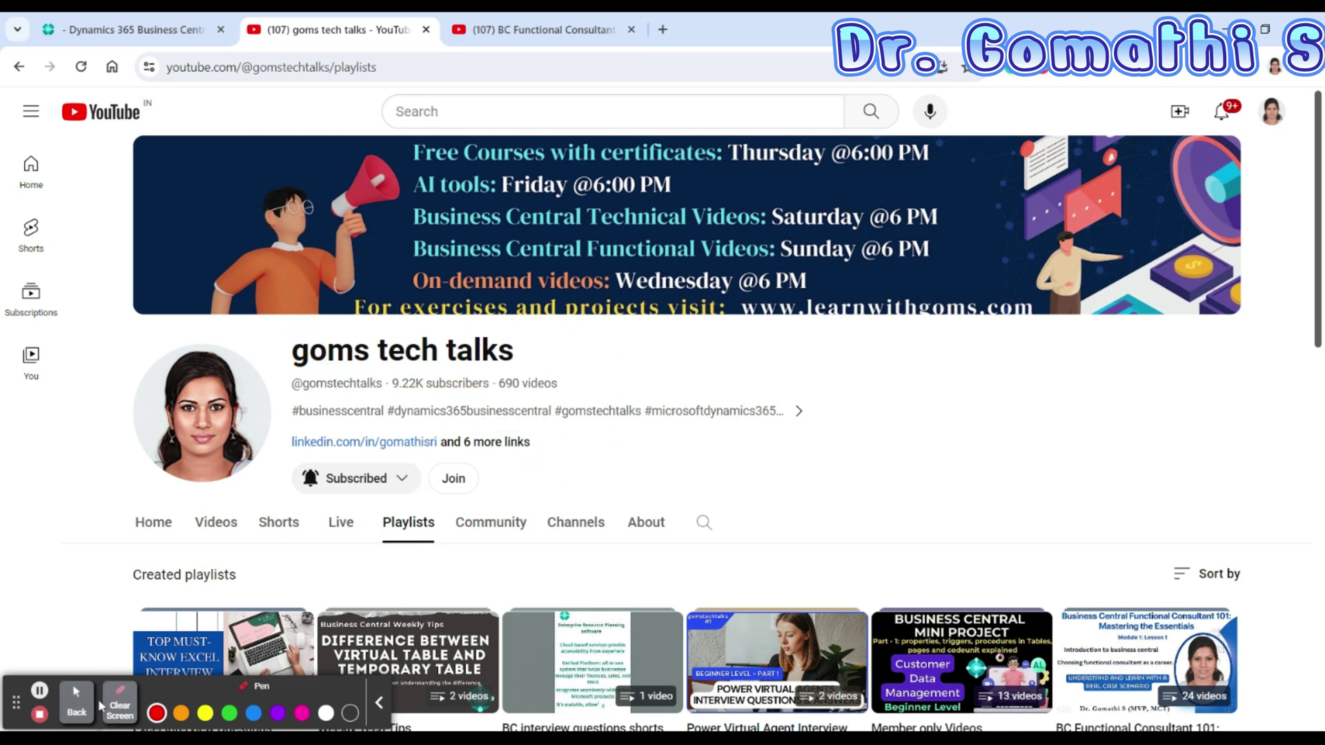
# Step: Circle the BC Functional Consultant 101, Business Central - Interview Questions, and Mini projects in Business Central playlists in red
pyautogui.scroll(-5, 690, 414)
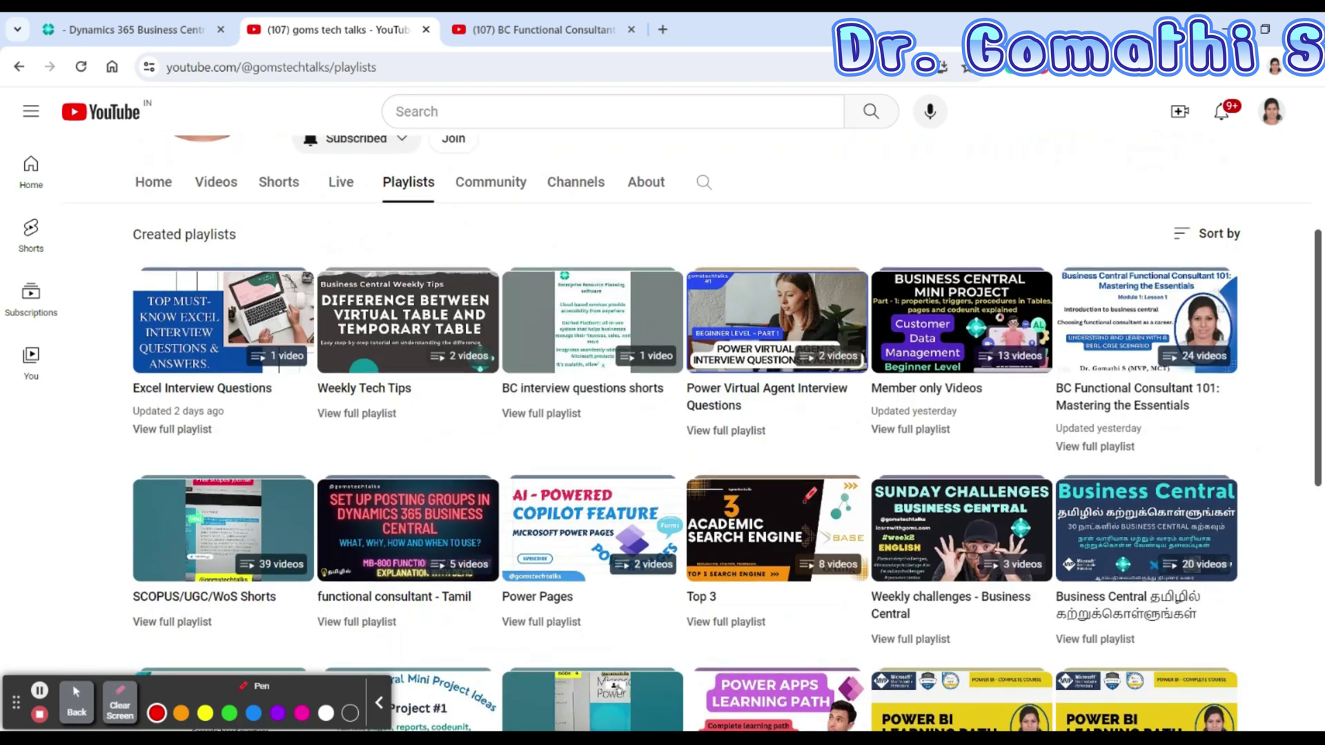
pyautogui.scroll(3, 690, 414)
pyautogui.scroll(-1, 1016, 476)
pyautogui.moveTo(1176, 335)
pyautogui.mouseDown()
pyautogui.moveTo(1042, 494)
pyautogui.moveTo(1234, 341)
pyautogui.moveTo(1118, 329)
pyautogui.mouseUp()
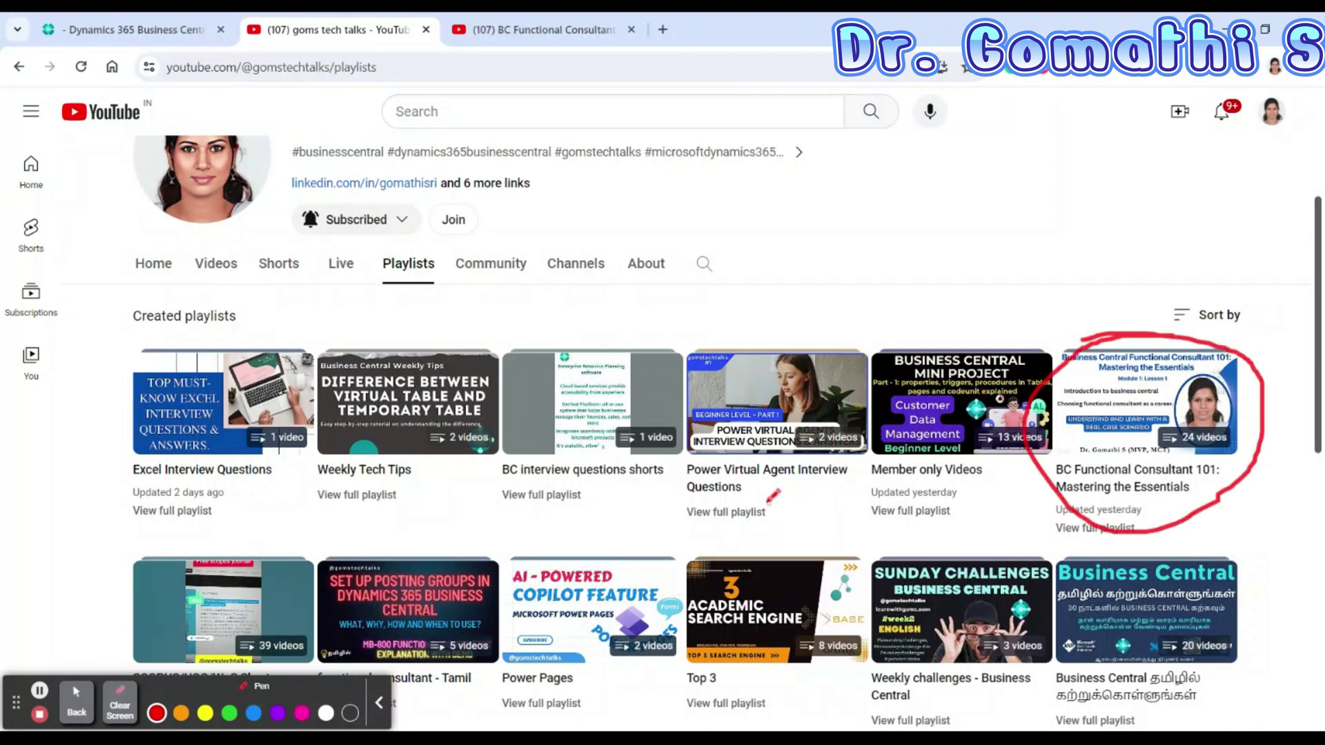
pyautogui.scroll(-5, 771, 495)
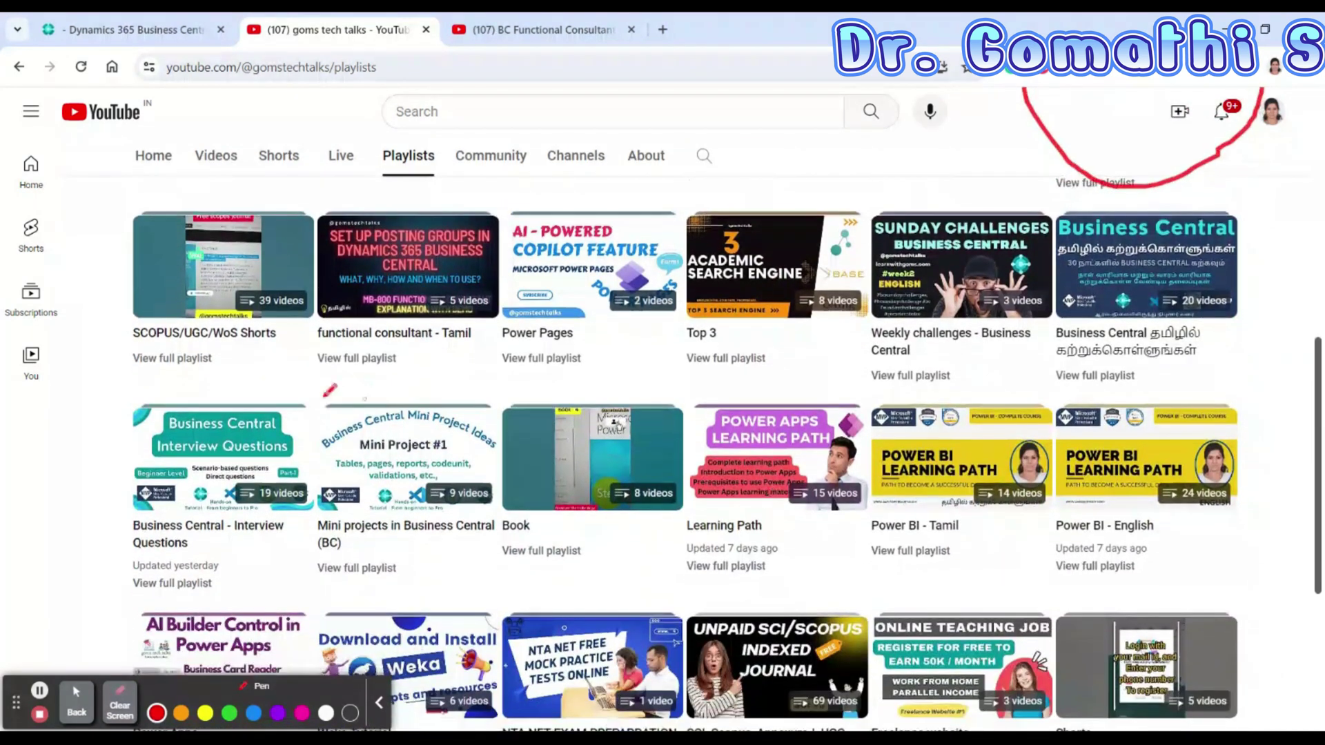
pyautogui.moveTo(271, 375); pyautogui.dragTo(62, 378)
pyautogui.moveTo(51, 431)
pyautogui.mouseDown()
pyautogui.moveTo(263, 414)
pyautogui.moveTo(170, 366)
pyautogui.mouseUp()
pyautogui.moveTo(481, 388)
pyautogui.mouseDown()
pyautogui.moveTo(234, 511)
pyautogui.moveTo(479, 385)
pyautogui.mouseUp()
# Step: Circle the BC Tutorial - Technical Consultant playlist in red, clear all pen markings, and leave drawing mode
pyautogui.scroll(-5, 748, 519)
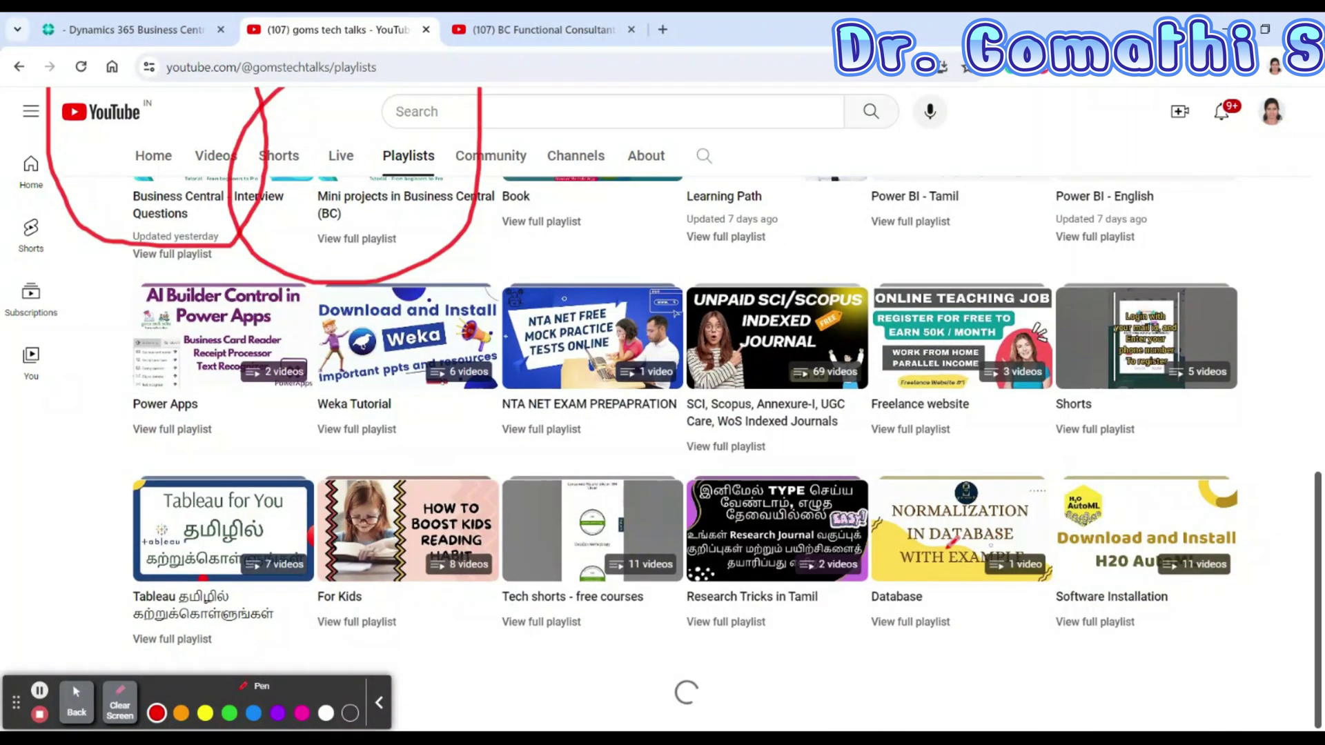
pyautogui.scroll(-4, 911, 540)
pyautogui.moveTo(626, 370)
pyautogui.mouseDown()
pyautogui.moveTo(510, 397)
pyautogui.moveTo(704, 483)
pyautogui.moveTo(573, 348)
pyautogui.mouseUp()
pyautogui.scroll(-4, 792, 532)
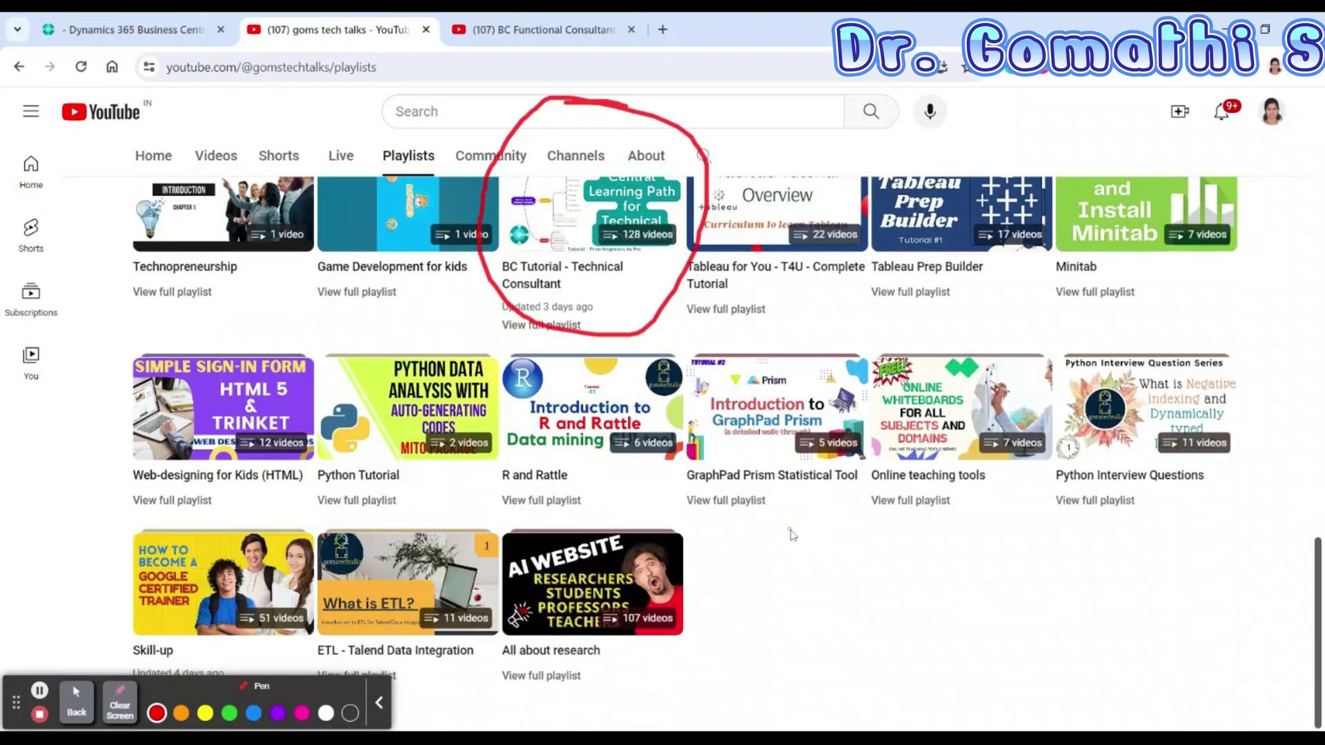
pyautogui.scroll(6, 792, 532)
pyautogui.scroll(10, 801, 540)
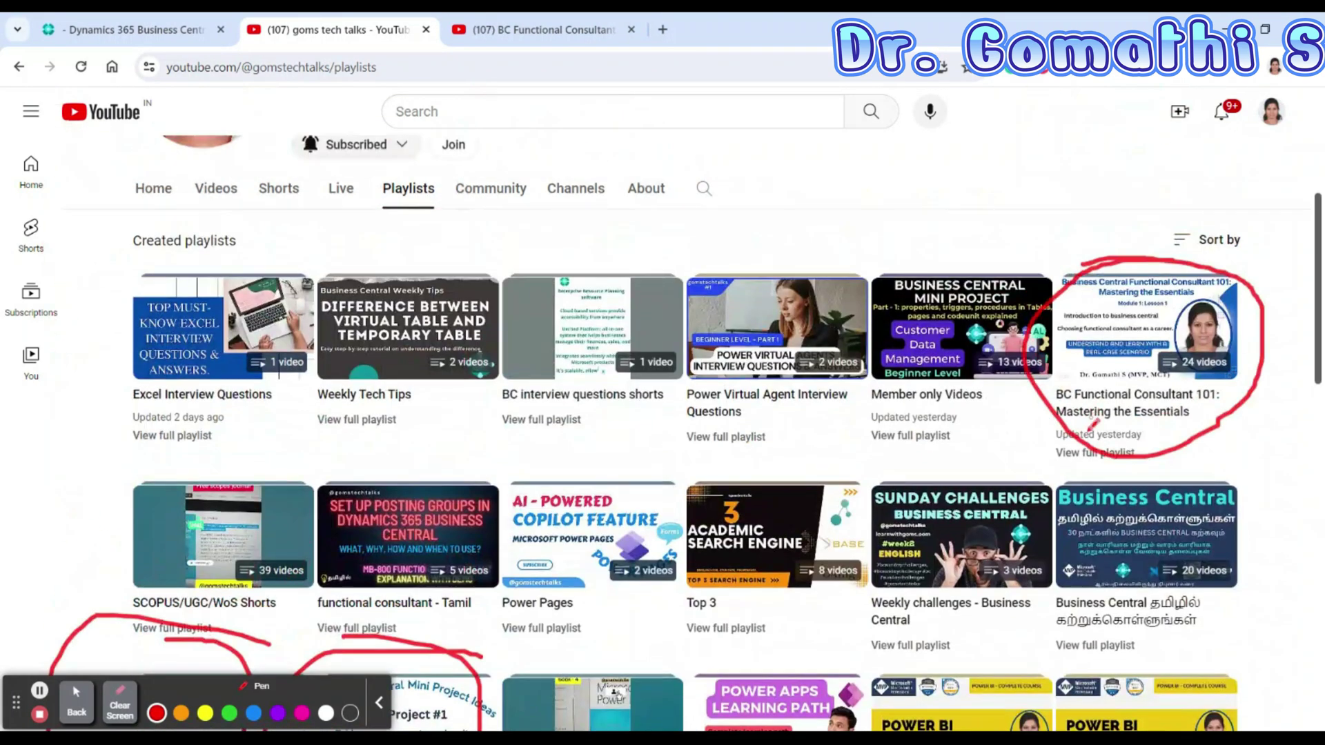
pyautogui.click(119, 705)
pyautogui.click(76, 699)
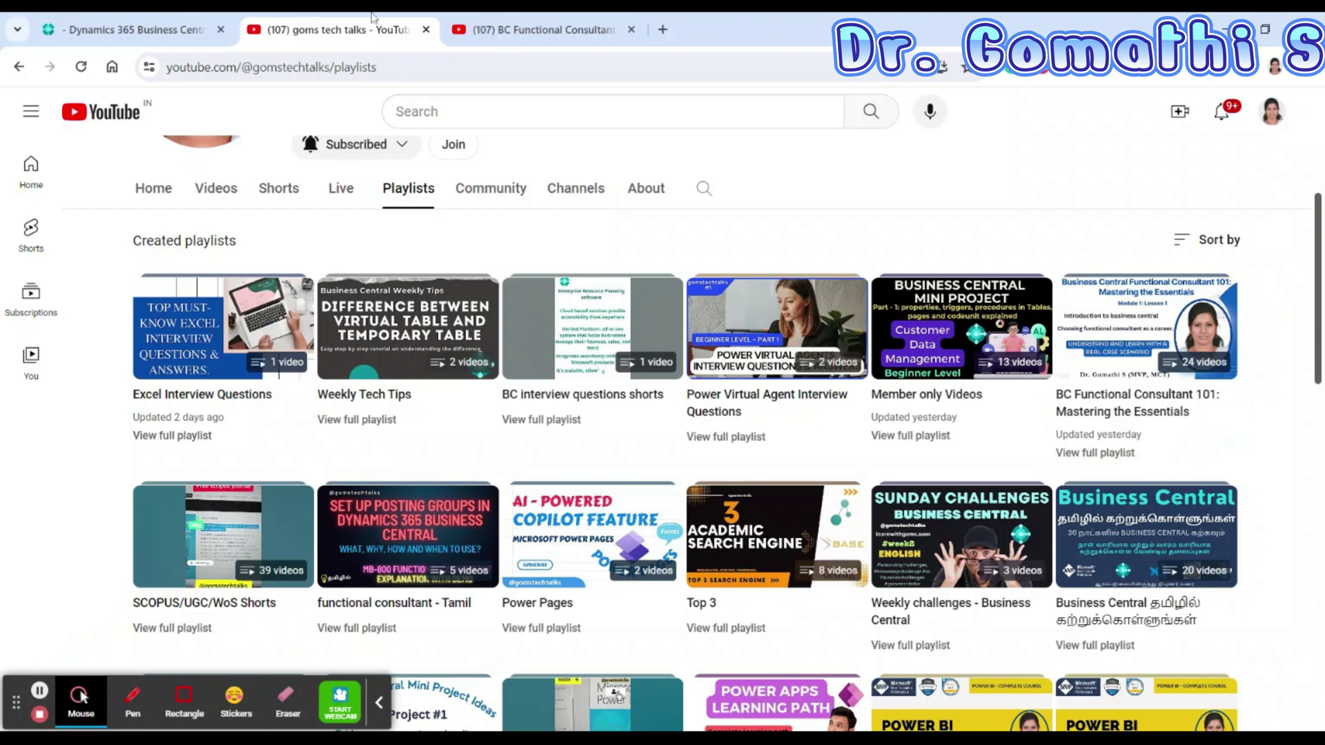
# Step: Switch to the BC Functional Consultant 101 playlist page and look through its full list of videos
pyautogui.click(538, 29)
pyautogui.scroll(-20, 995, 383)
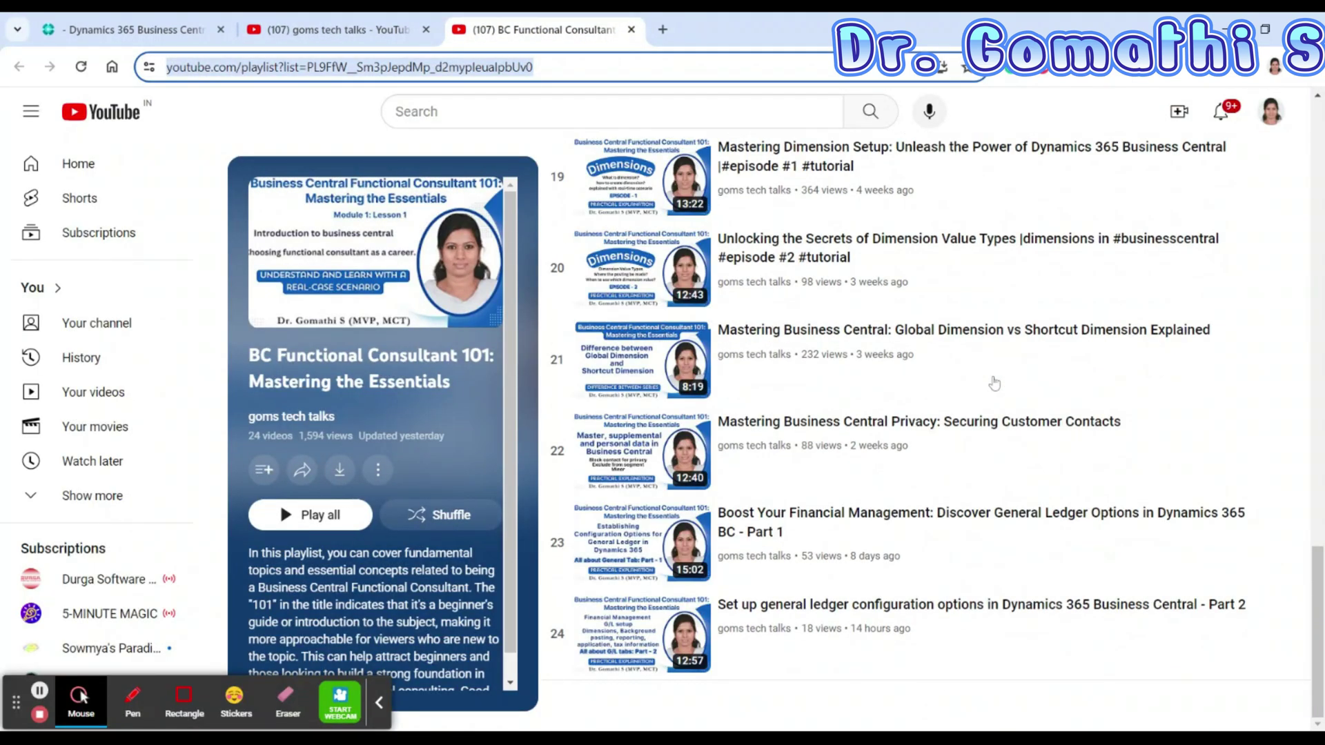
pyautogui.scroll(20, 995, 383)
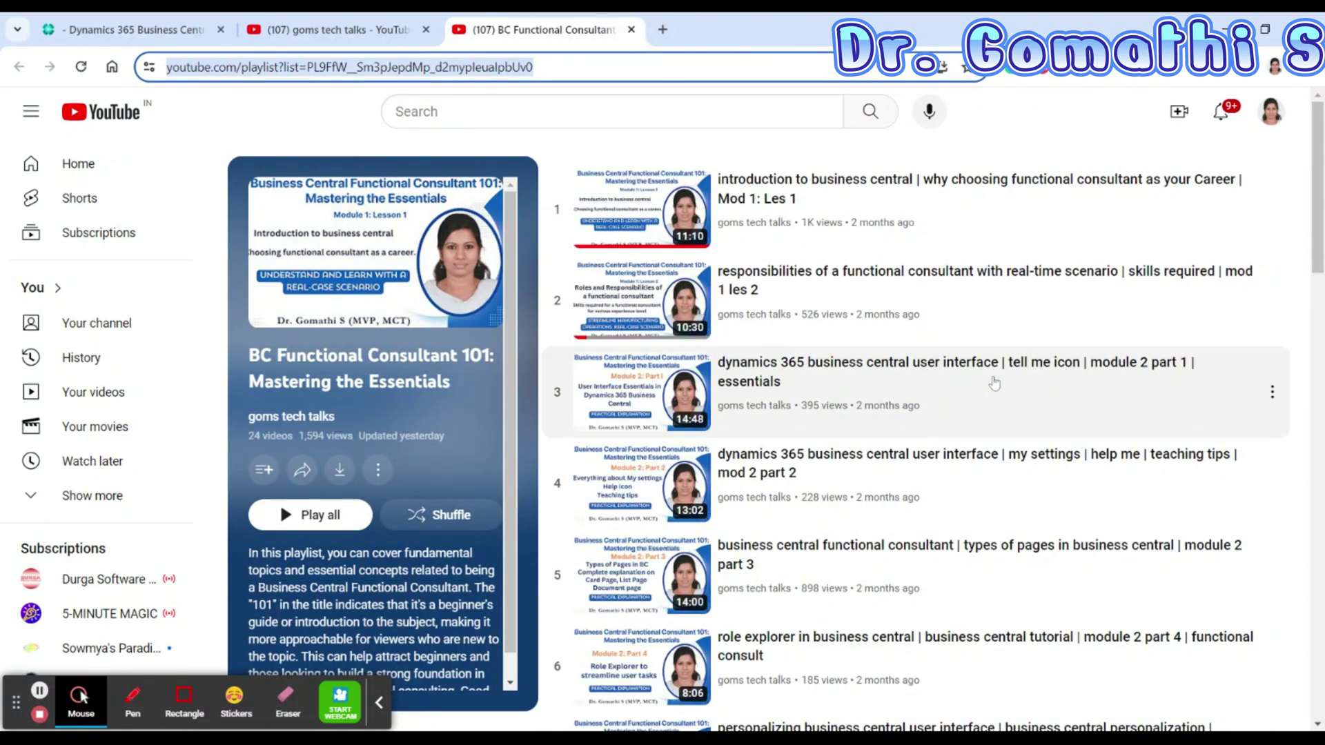
# Step: Return to Business Central and acknowledge the notice about the new company's creation
pyautogui.click(131, 29)
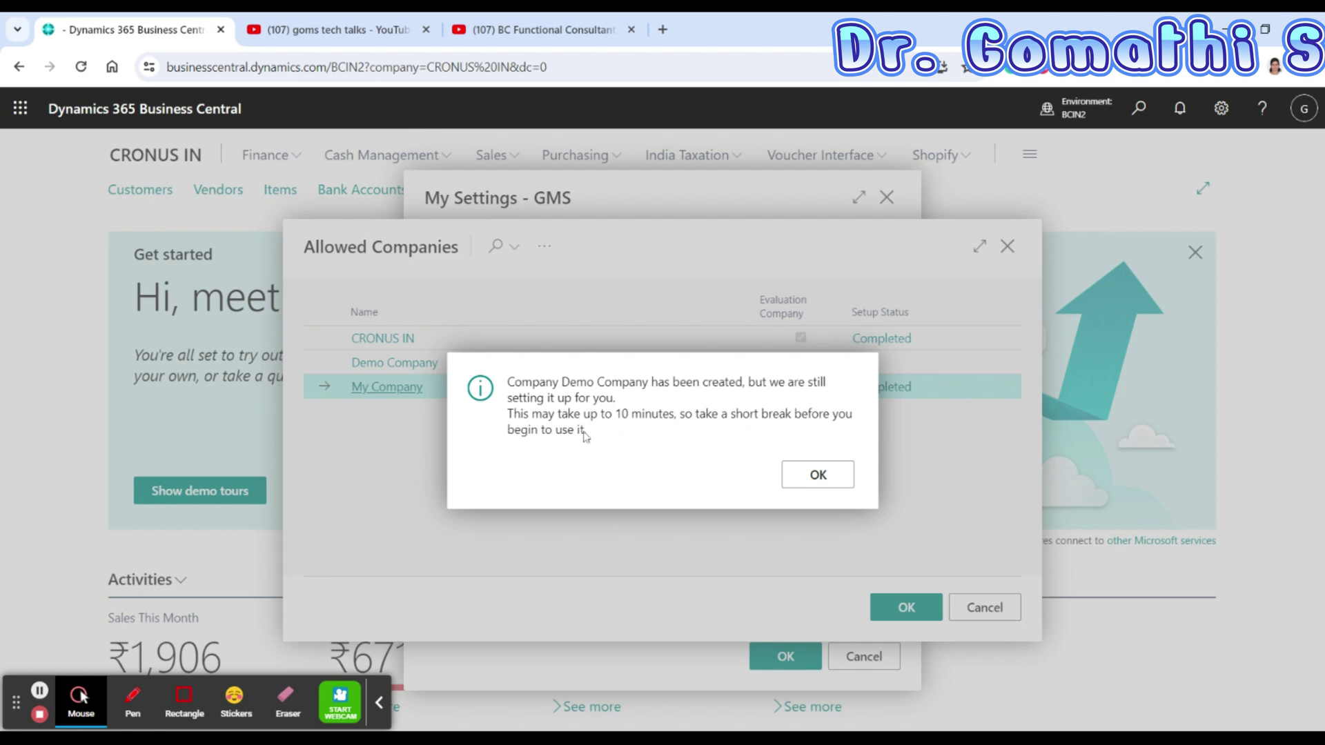
pyautogui.click(820, 478)
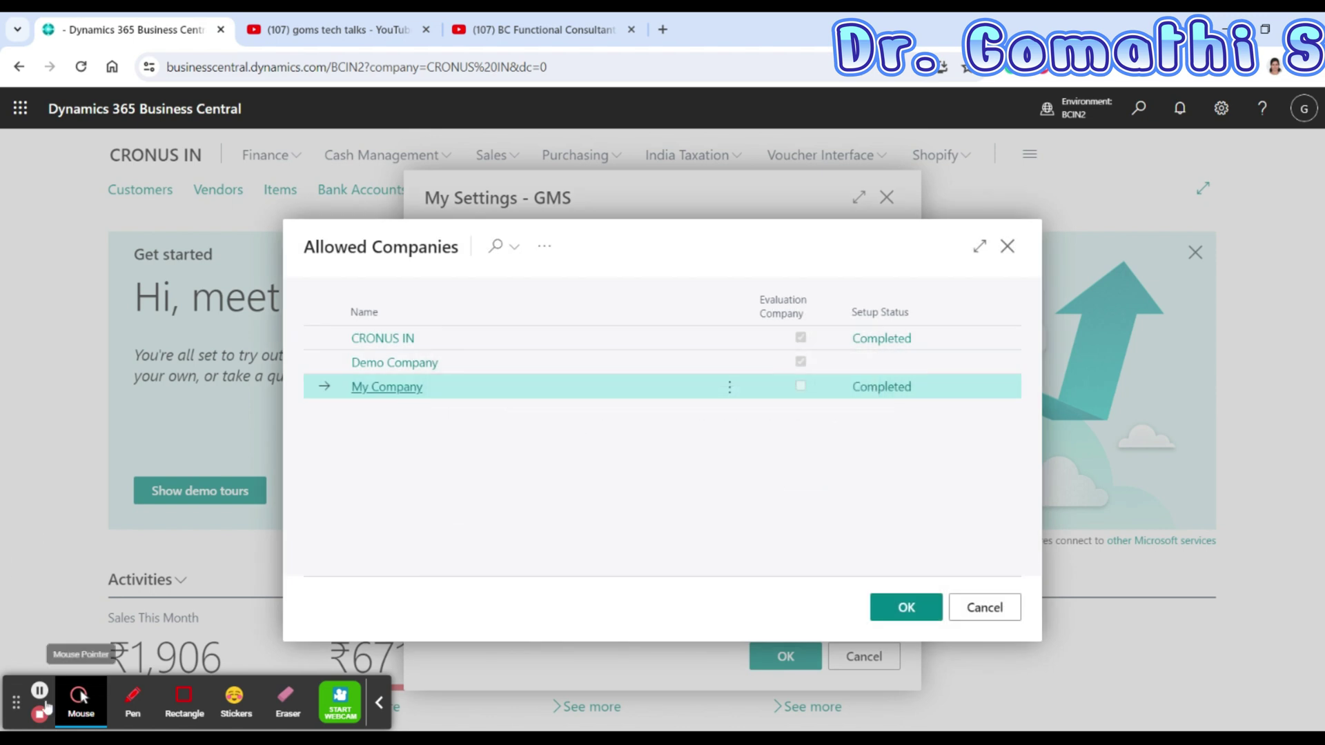
# Step: Mark Demo Company and its setup status in red on the Allowed Companies list, and clear the markings
pyautogui.click(133, 698)
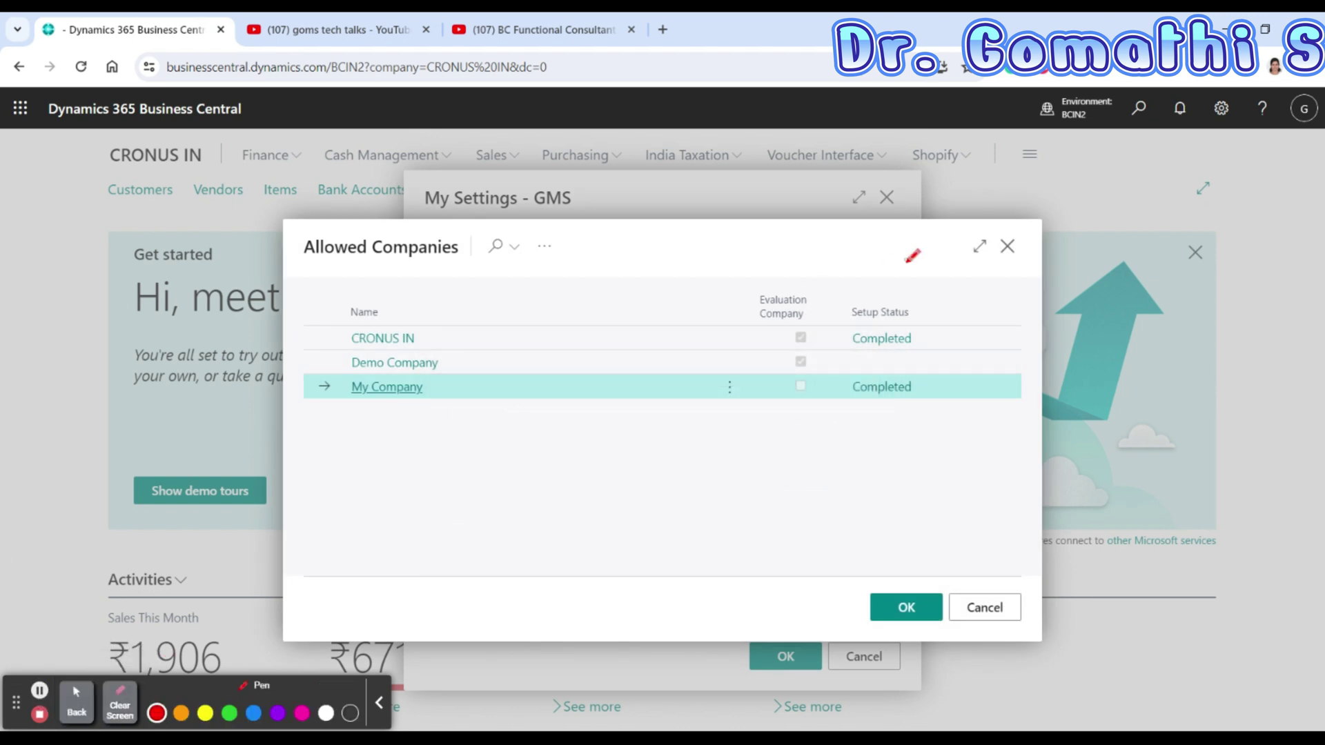
pyautogui.moveTo(905, 348)
pyautogui.mouseDown()
pyautogui.moveTo(859, 349)
pyautogui.moveTo(861, 376)
pyautogui.moveTo(935, 376)
pyautogui.moveTo(882, 340)
pyautogui.mouseUp()
pyautogui.moveTo(331, 376)
pyautogui.mouseDown()
pyautogui.moveTo(454, 370)
pyautogui.moveTo(336, 359)
pyautogui.moveTo(469, 376)
pyautogui.moveTo(429, 349)
pyautogui.mouseUp()
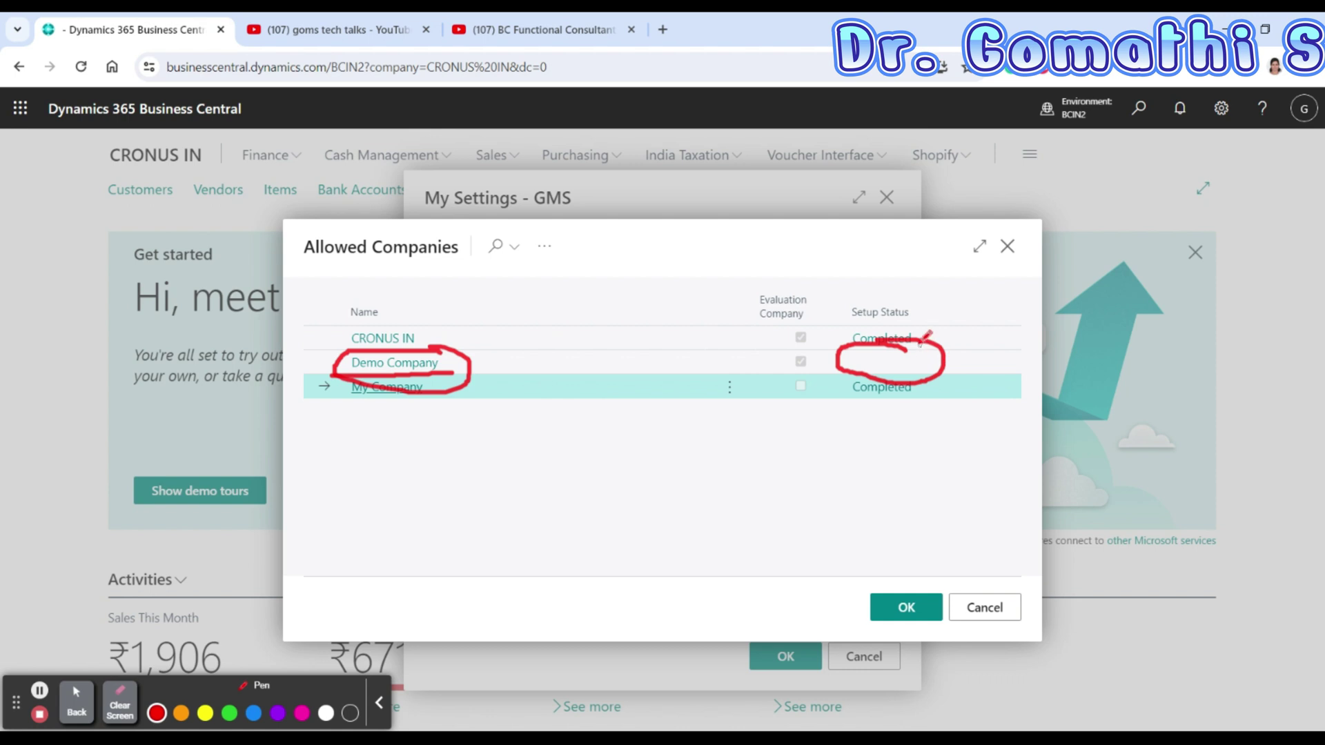
pyautogui.moveTo(925, 336)
pyautogui.mouseDown()
pyautogui.moveTo(853, 336)
pyautogui.moveTo(902, 383)
pyautogui.moveTo(945, 355)
pyautogui.moveTo(884, 327)
pyautogui.mouseUp()
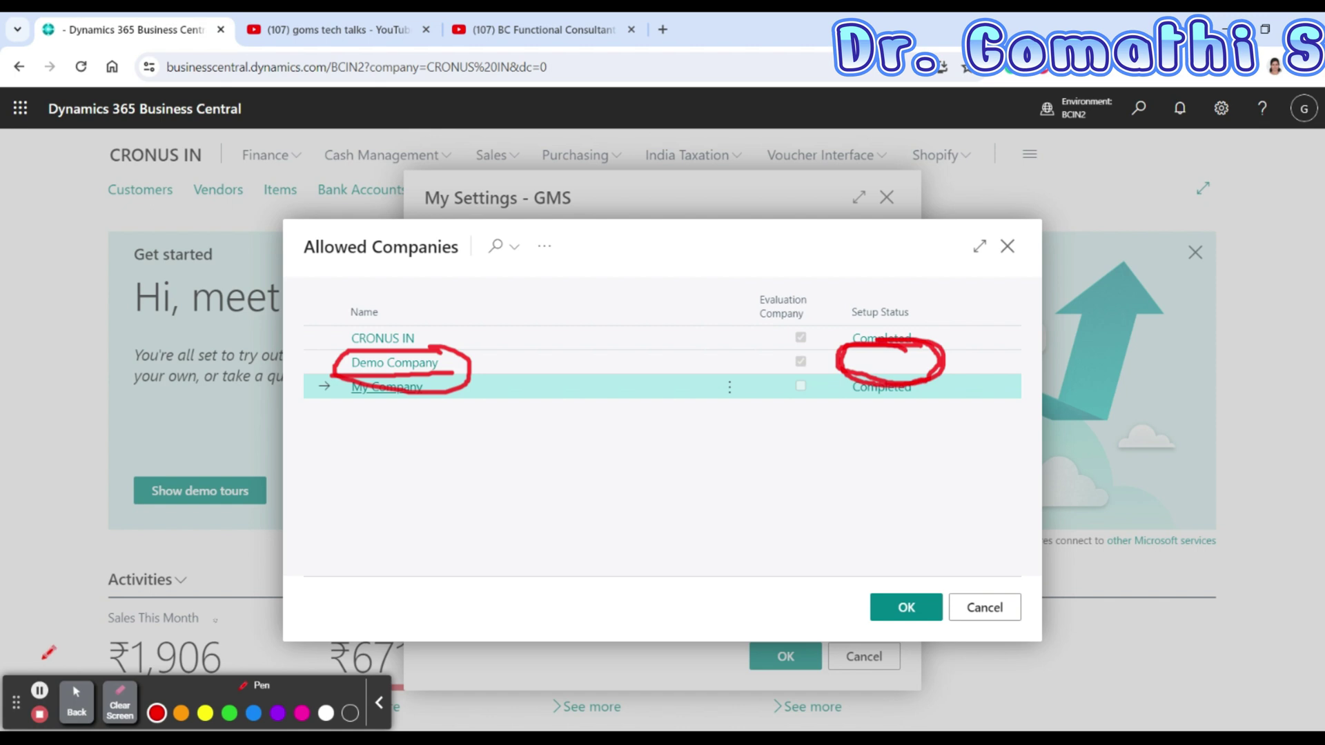
pyautogui.click(120, 701)
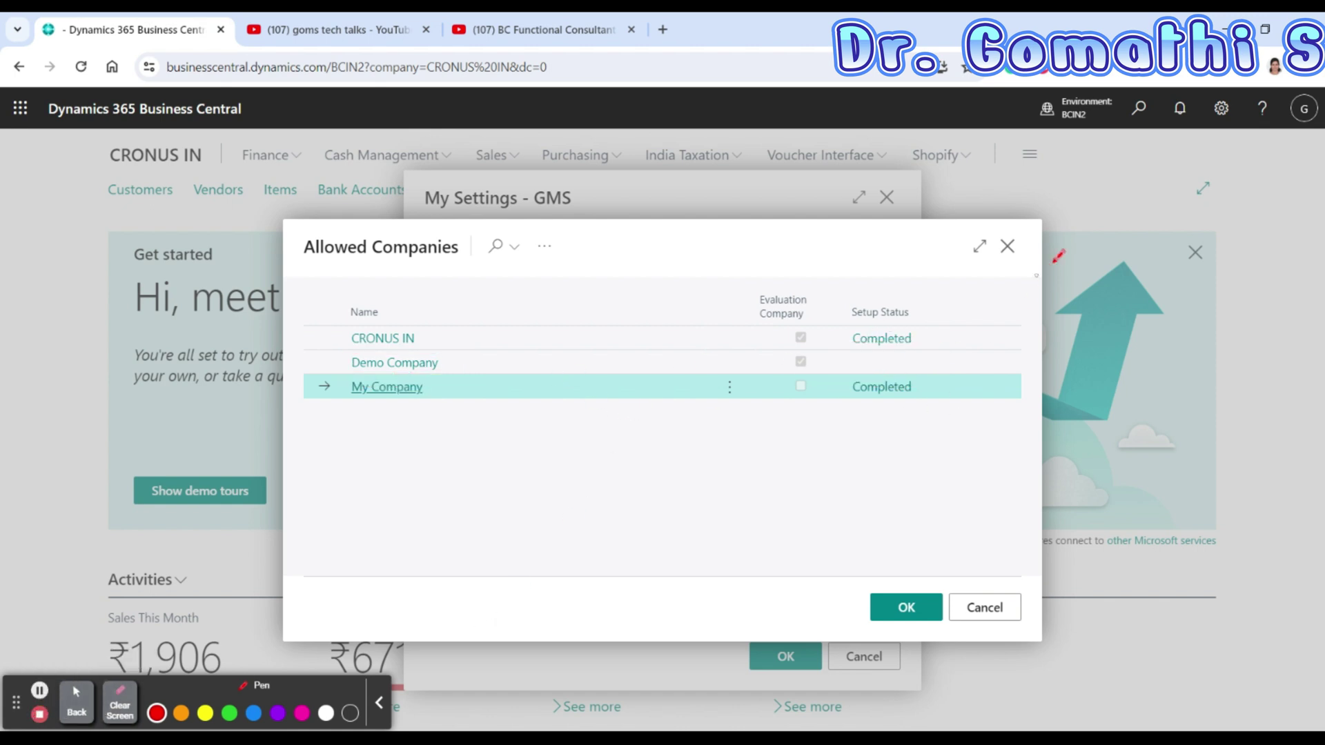
pyautogui.click(77, 701)
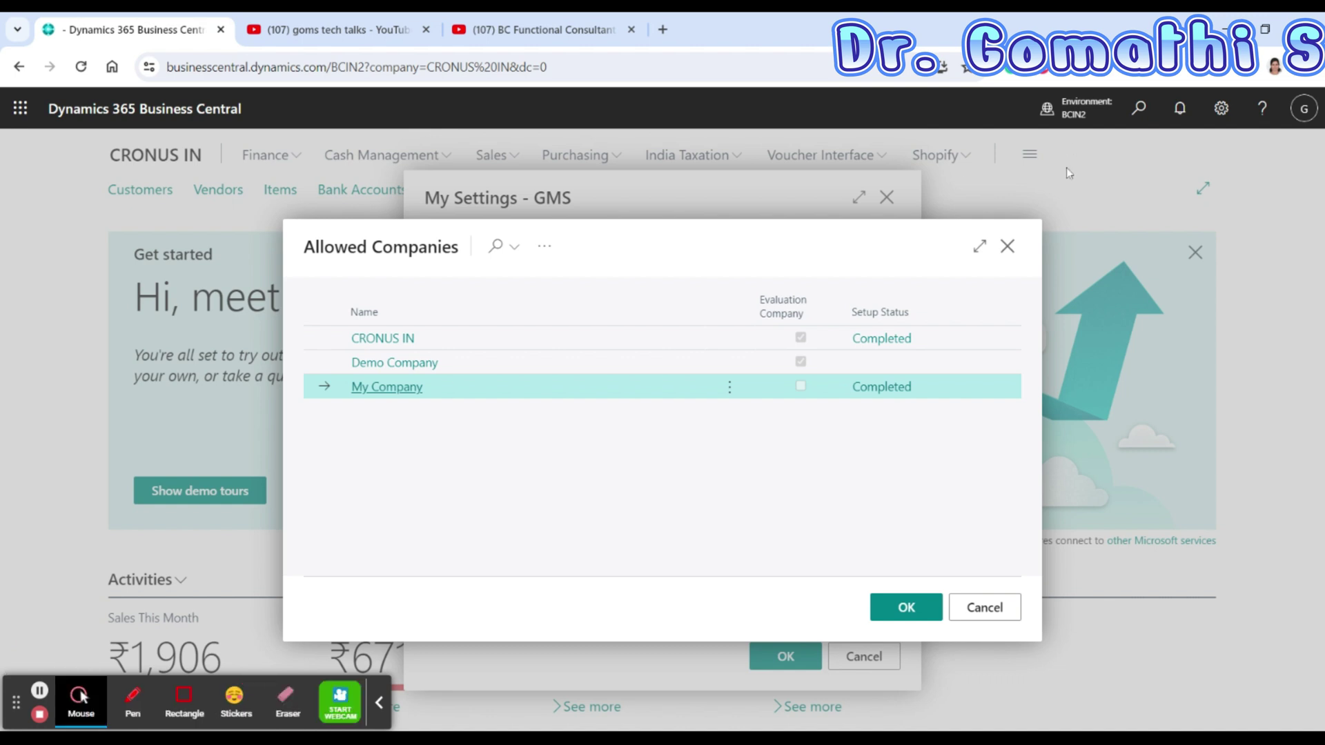
# Step: Close Allowed Companies and My Settings, search for "compa", and open the Companies list
pyautogui.click(1007, 247)
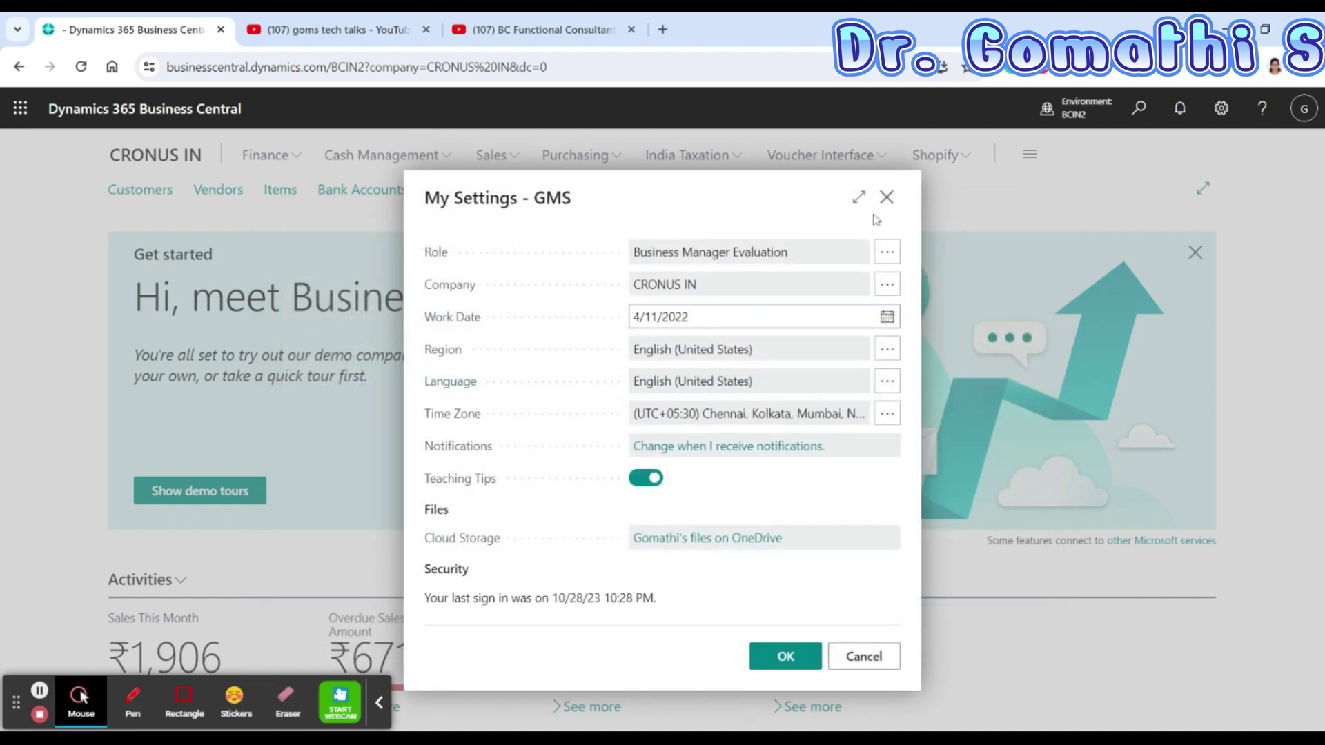
pyautogui.click(887, 198)
pyautogui.click(1139, 109)
pyautogui.write('compa')
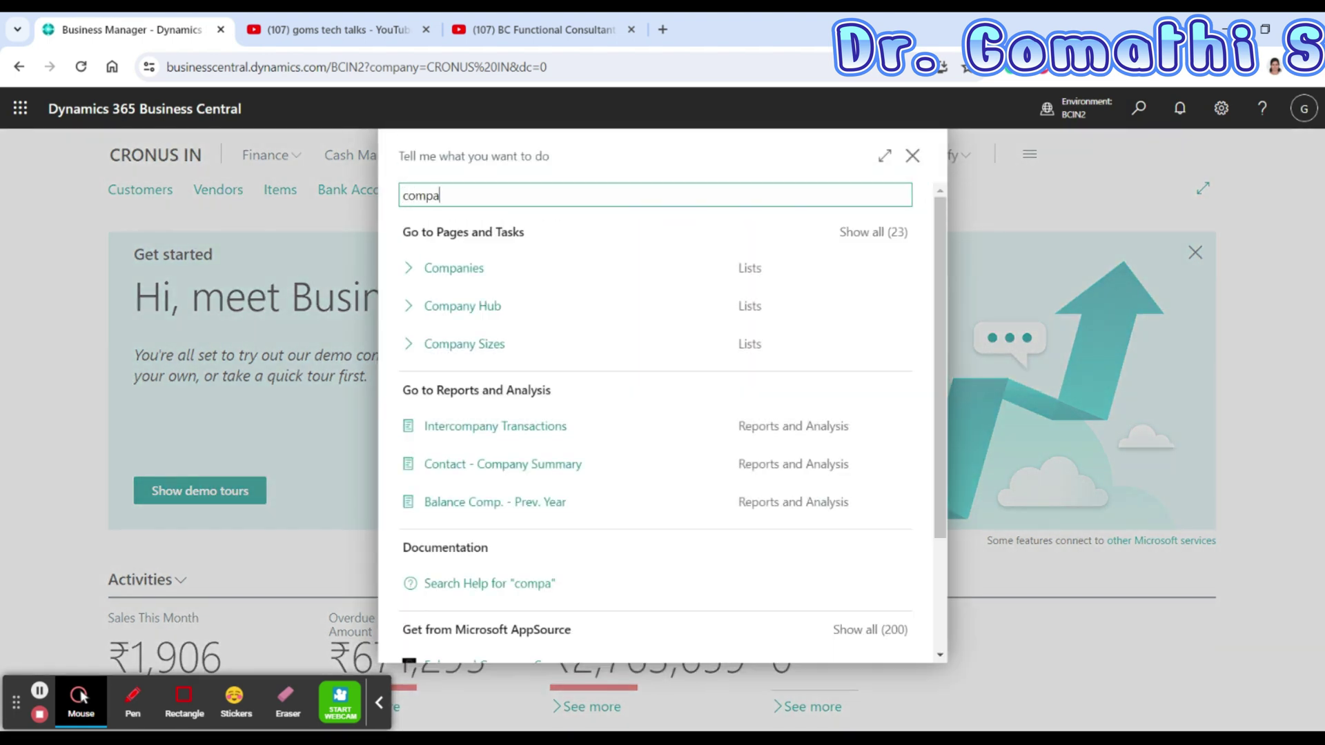
pyautogui.click(482, 275)
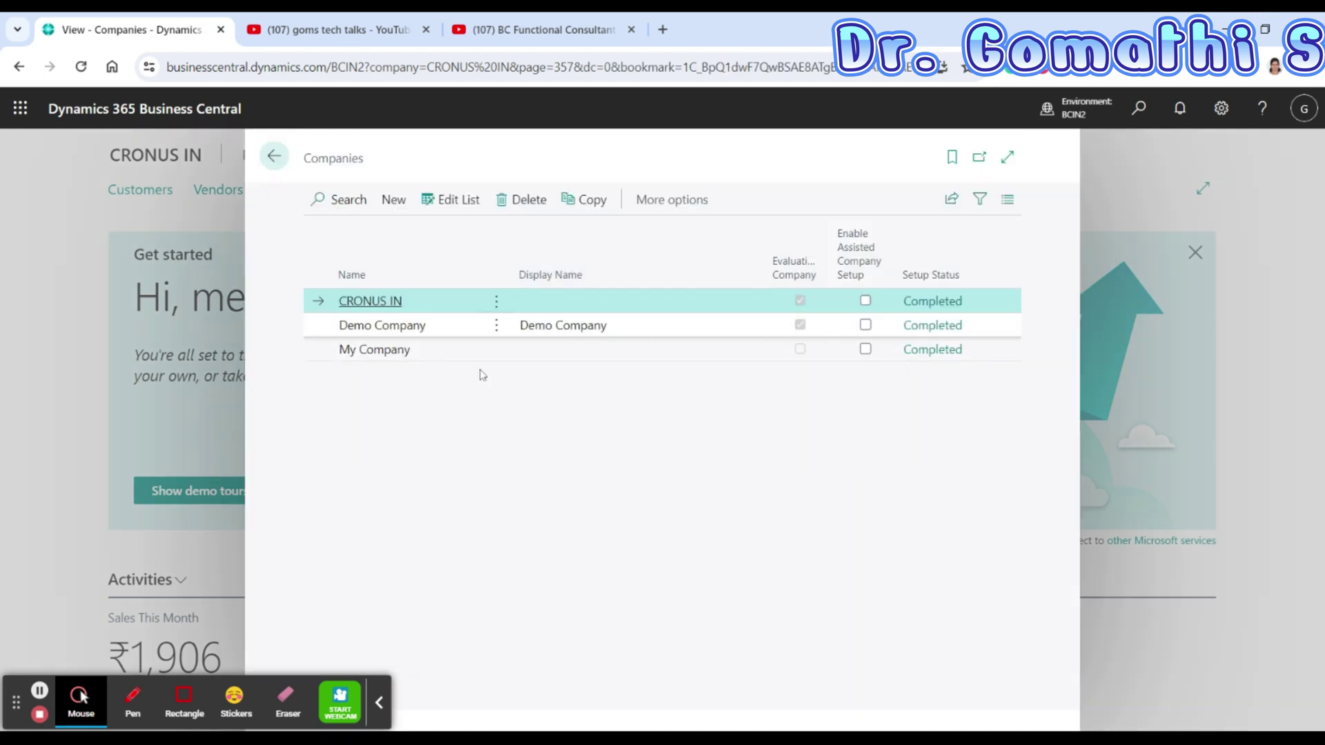
# Step: Outline the Demo Company row in red pen on the Companies list, and clear the marking
pyautogui.click(132, 702)
pyautogui.moveTo(311, 341)
pyautogui.mouseDown()
pyautogui.moveTo(882, 352)
pyautogui.moveTo(998, 309)
pyautogui.moveTo(716, 304)
pyautogui.mouseUp()
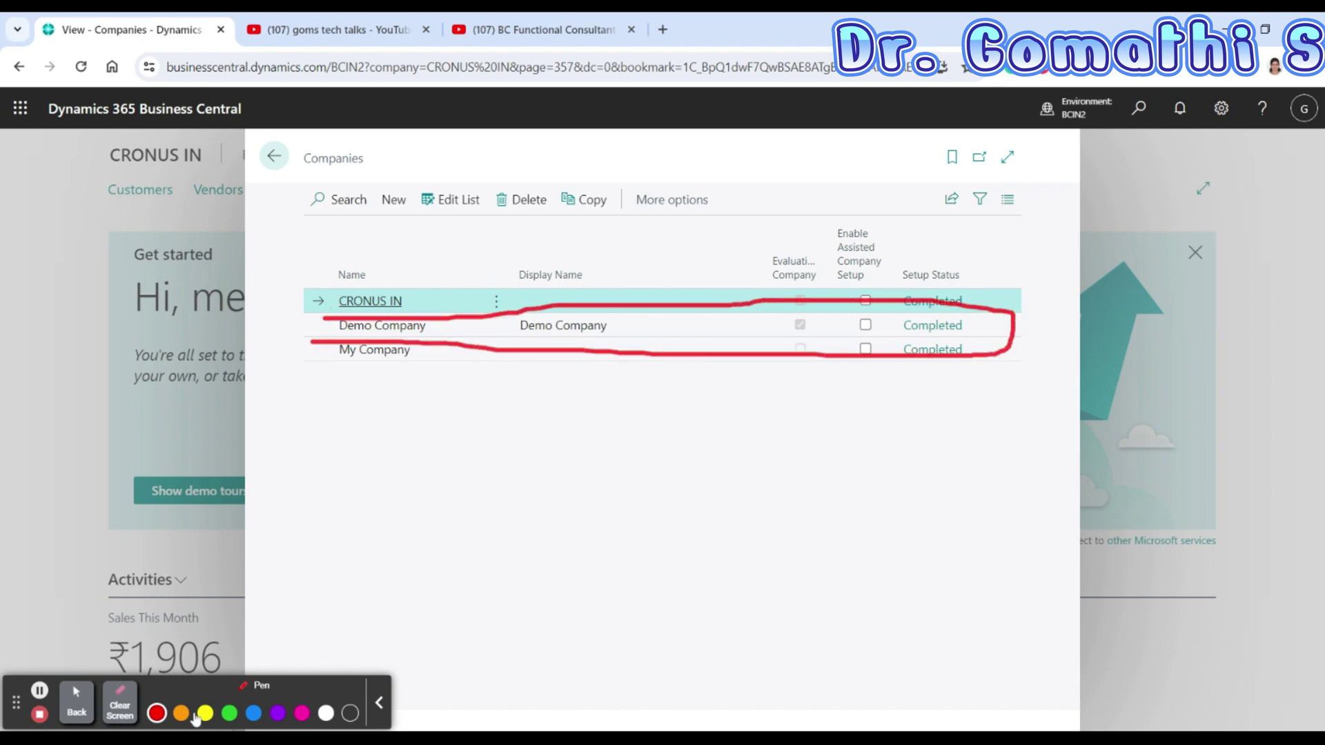
pyautogui.click(120, 702)
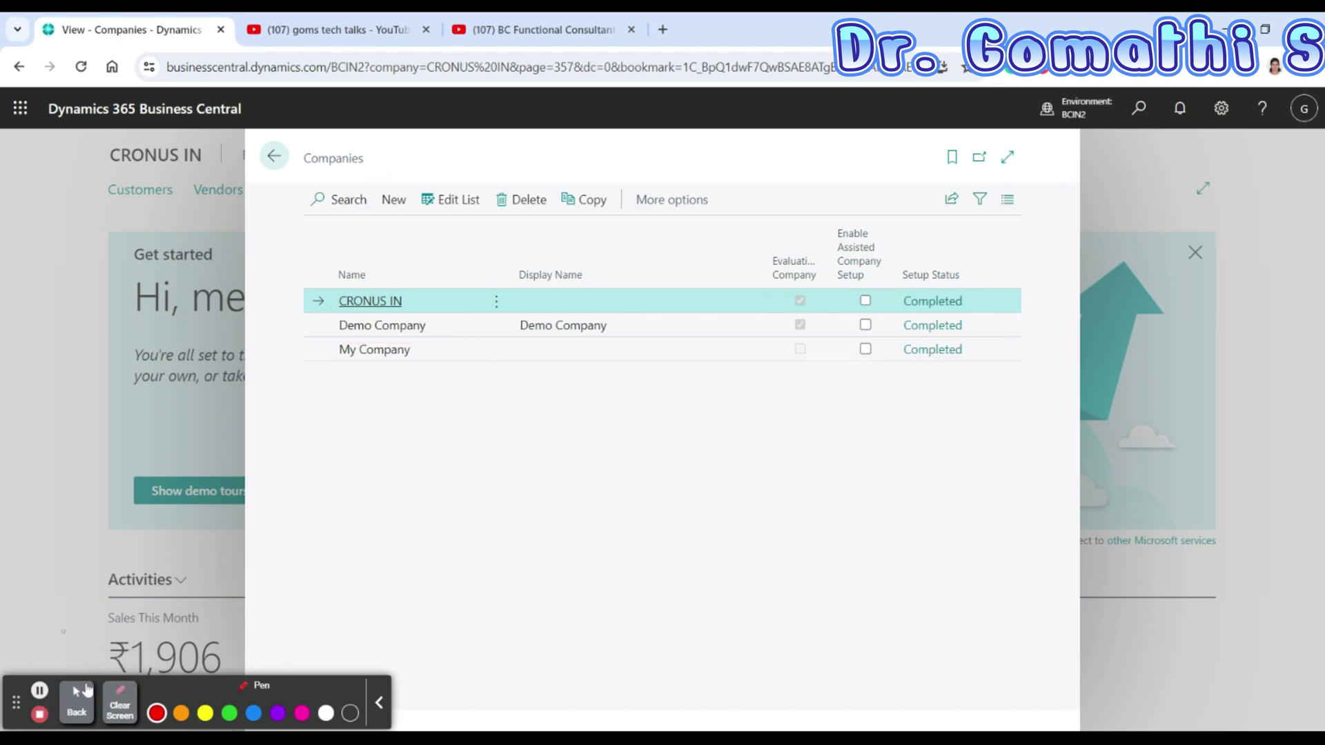
pyautogui.click(77, 702)
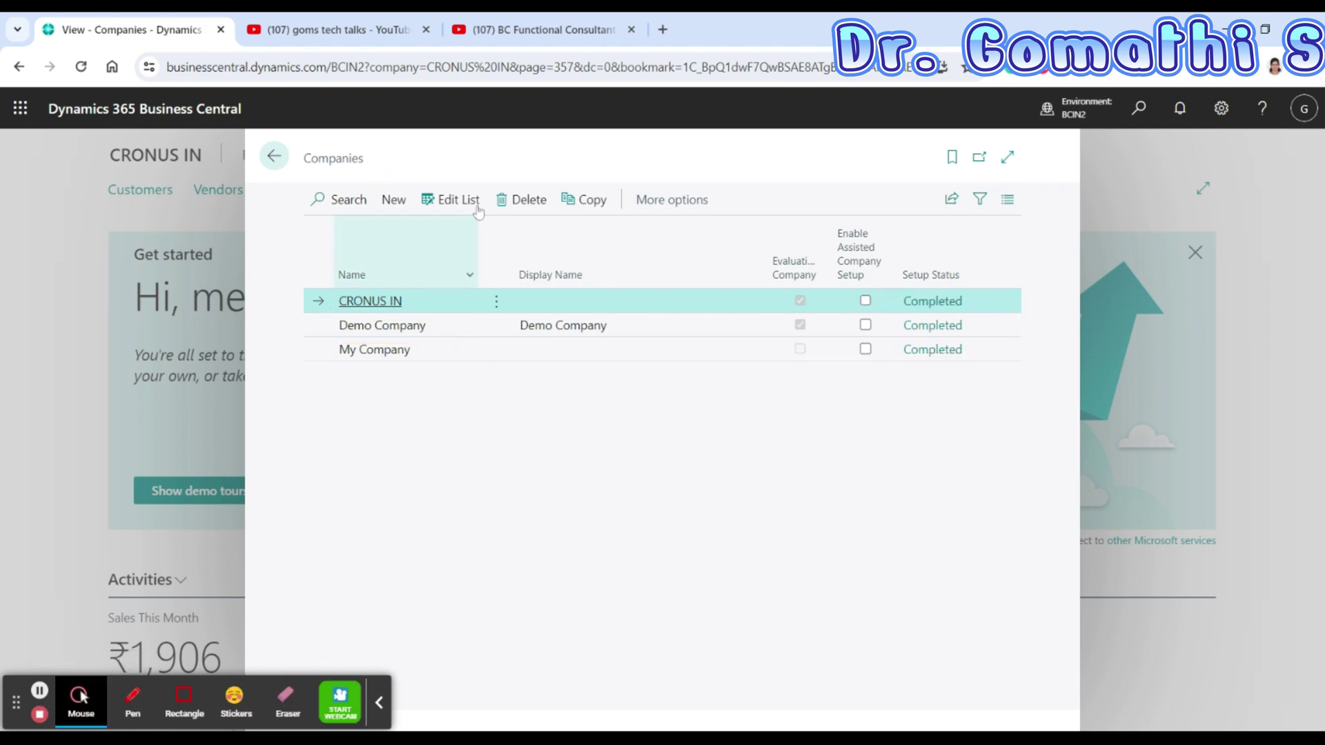
# Step: Select Demo Company in the Companies list, check its row options, and go back to the home page
pyautogui.click(390, 327)
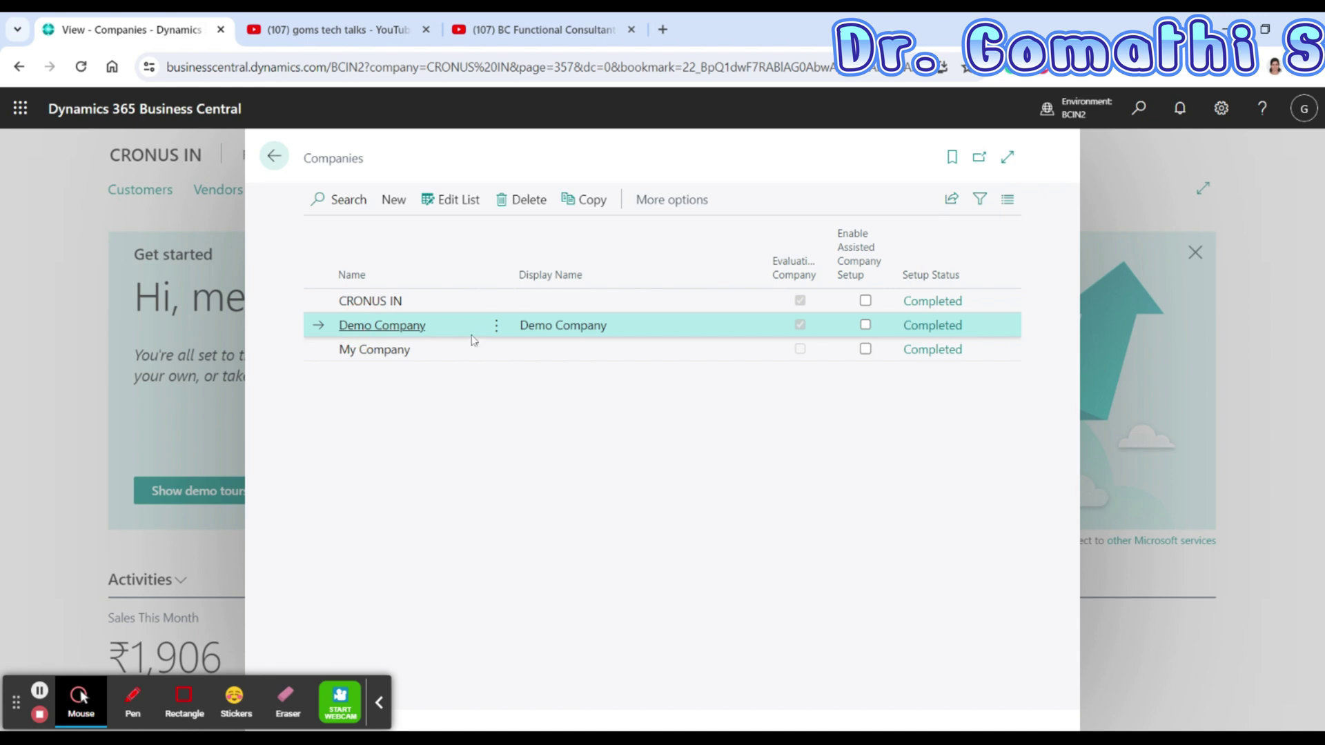
pyautogui.click(496, 325)
pyautogui.click(351, 327)
pyautogui.click(275, 156)
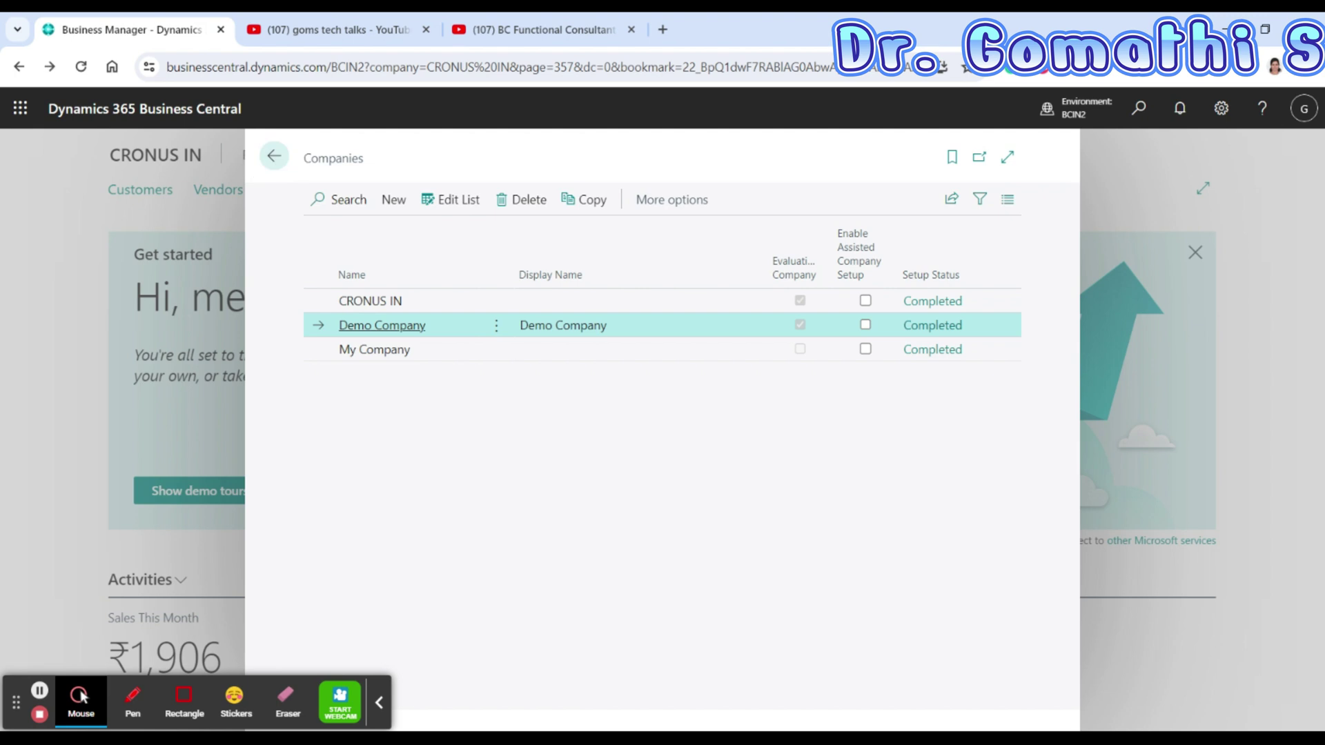
# Step: Set the active company to Demo Company in My Settings and apply the change
pyautogui.click(1222, 109)
pyautogui.click(1104, 271)
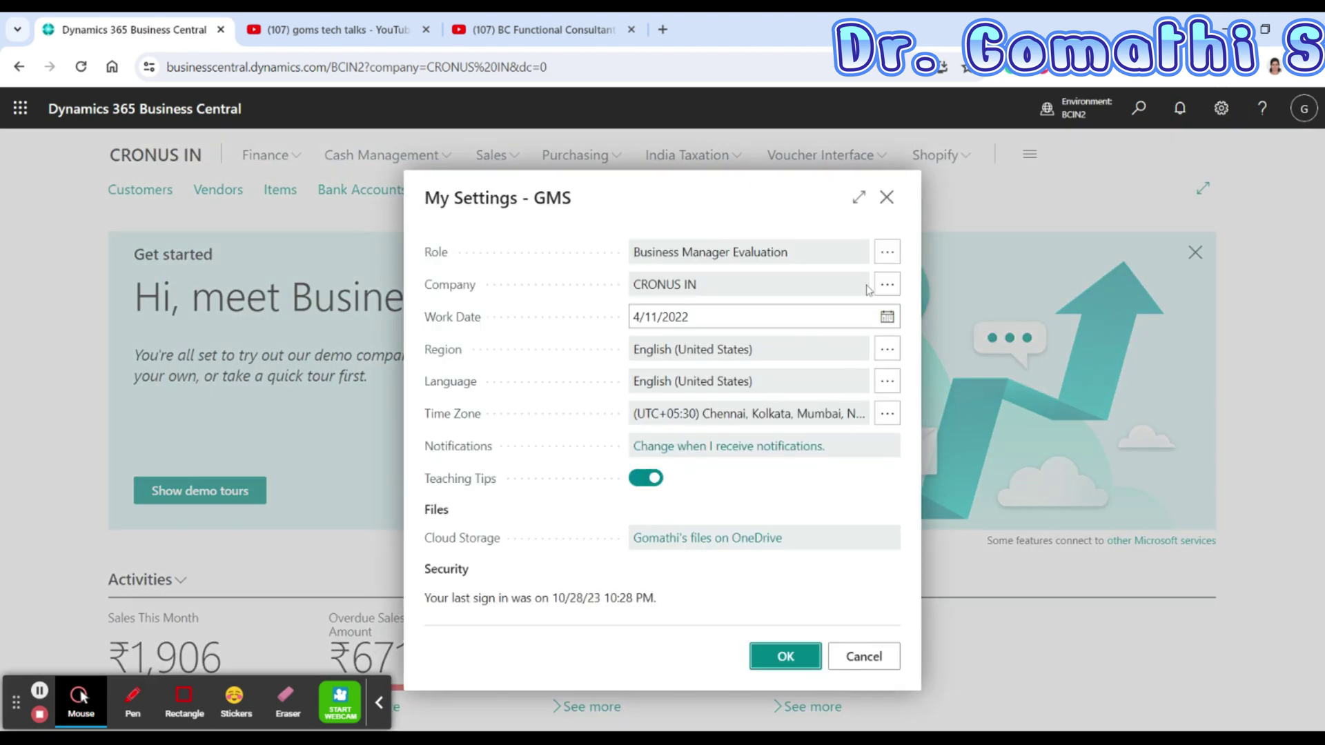
pyautogui.click(886, 284)
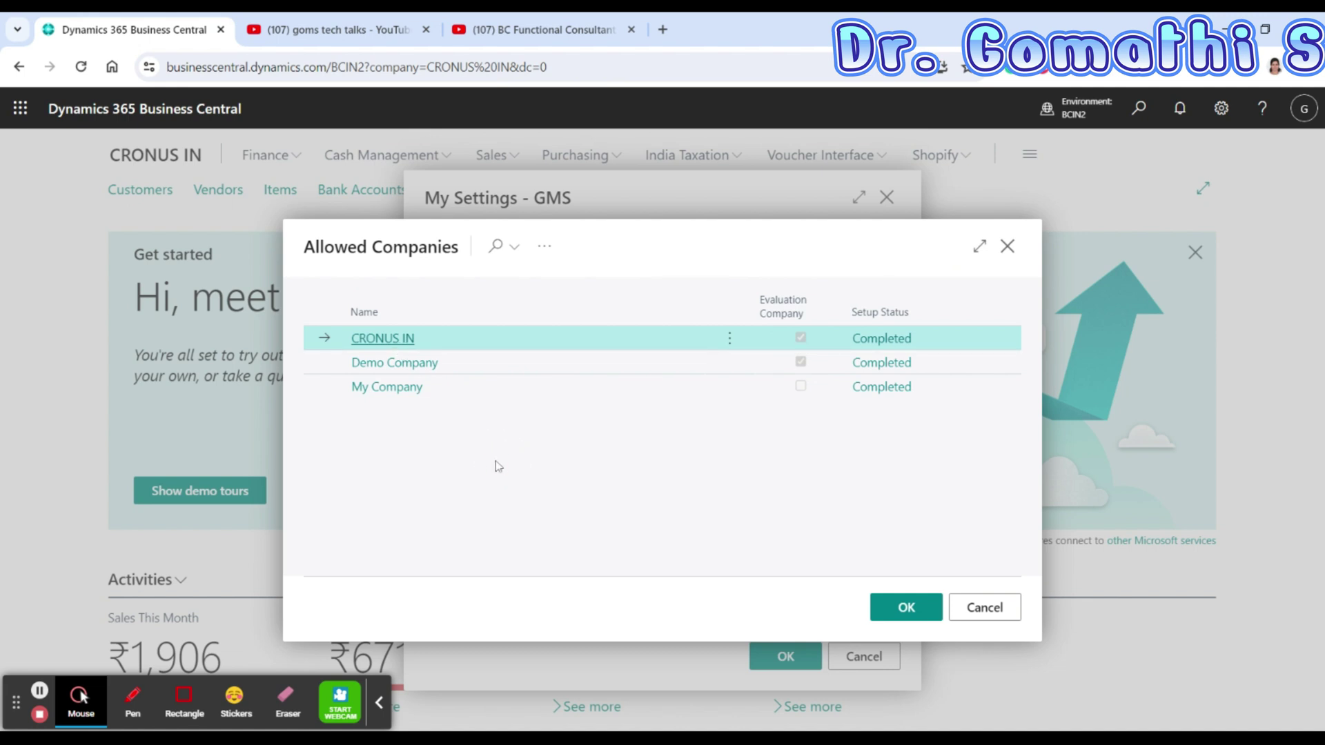
pyautogui.click(380, 369)
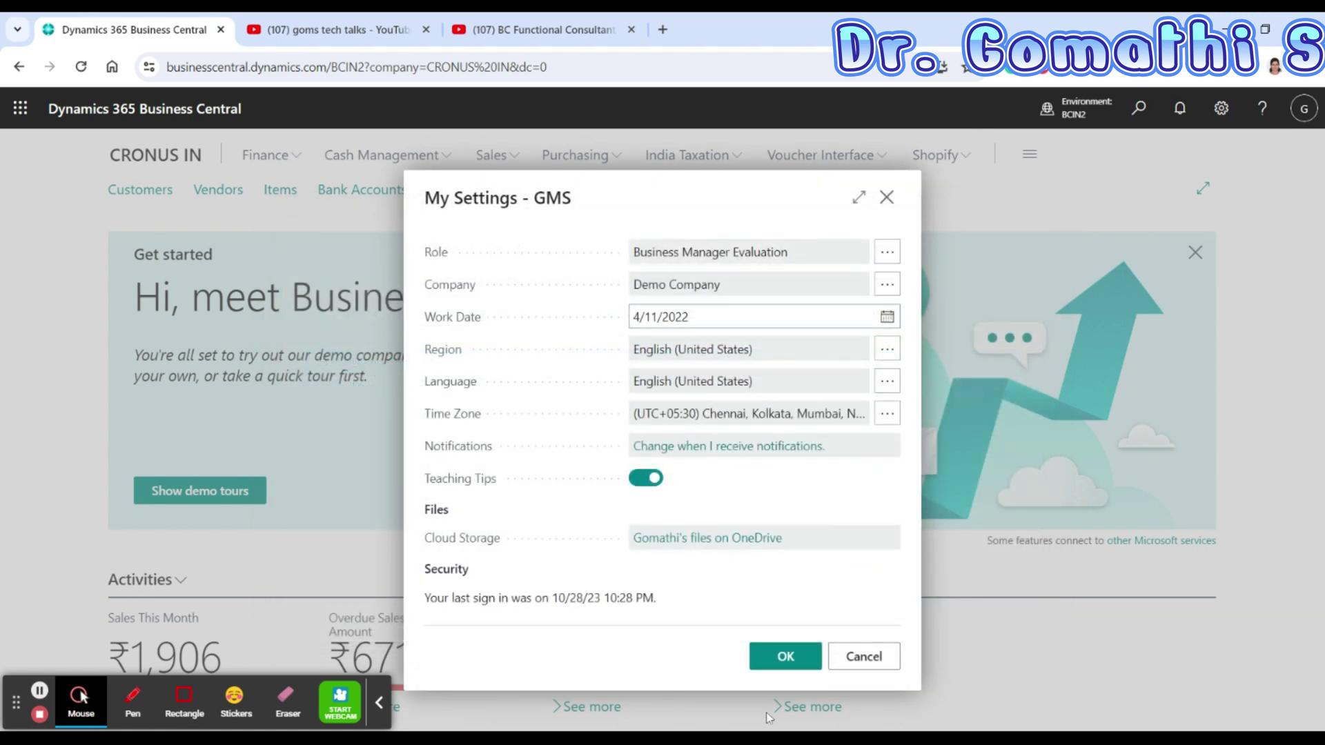
pyautogui.click(787, 657)
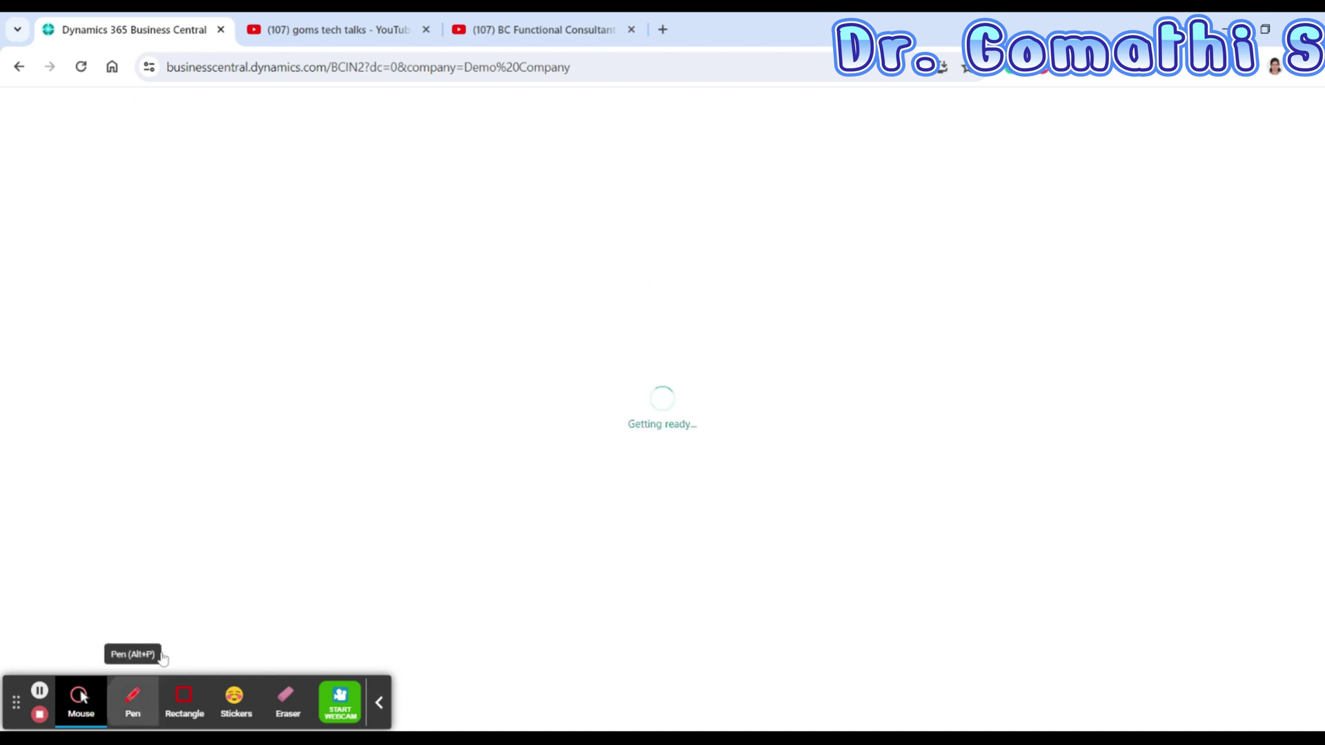
# Step: Mark the company name in the page address with the red pen
pyautogui.click(132, 698)
pyautogui.moveTo(554, 90)
pyautogui.mouseDown()
pyautogui.moveTo(486, 109)
pyautogui.moveTo(433, 92)
pyautogui.mouseUp()
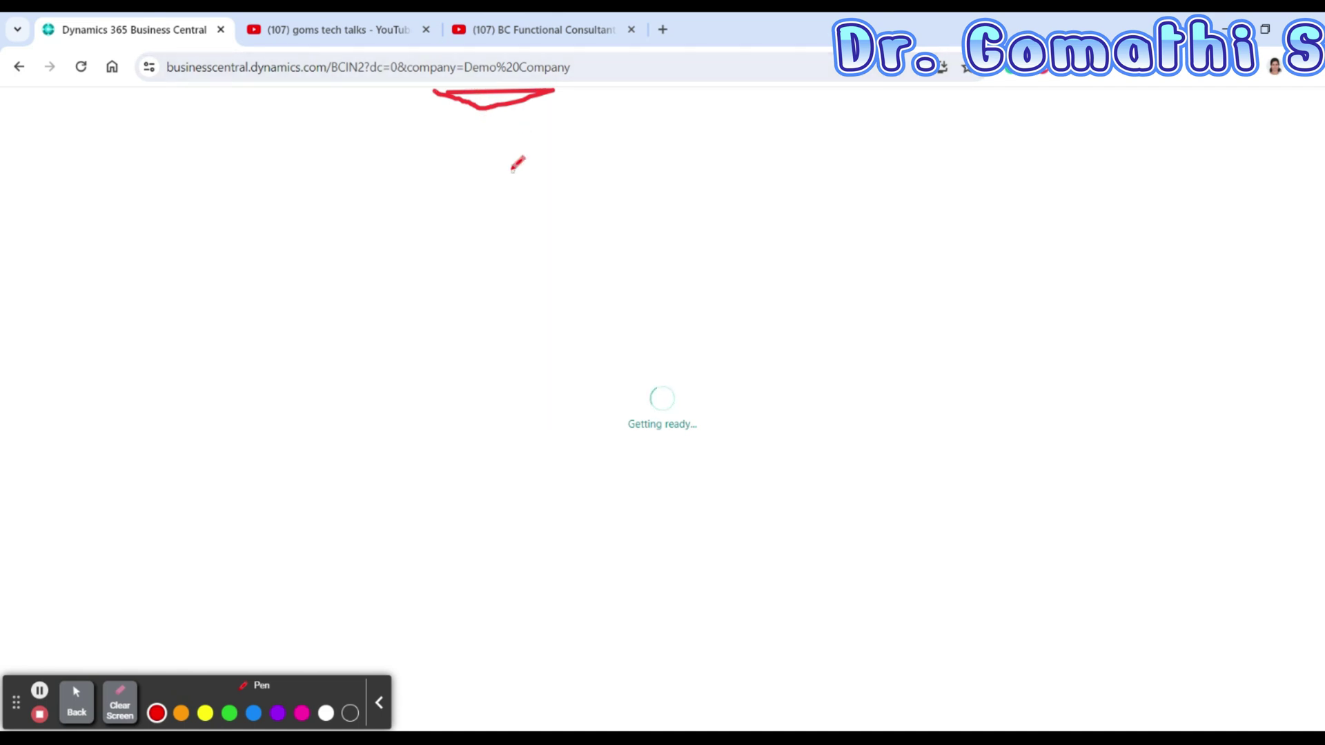
# Step: Write "%20 C" in red pen beneath the page address, clear all markings, and return to the normal pointer
pyautogui.moveTo(485, 177)
pyautogui.mouseDown()
pyautogui.moveTo(477, 235)
pyautogui.moveTo(465, 186)
pyautogui.mouseUp()
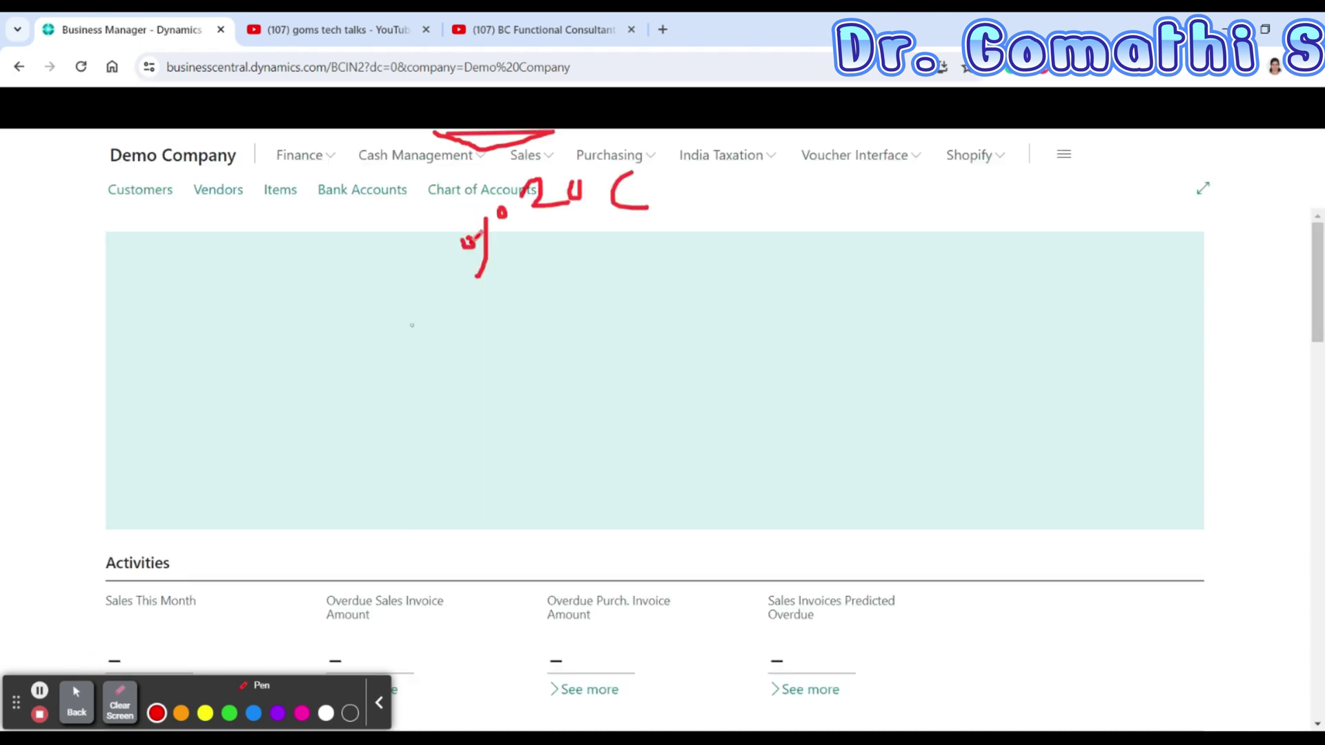
pyautogui.click(114, 711)
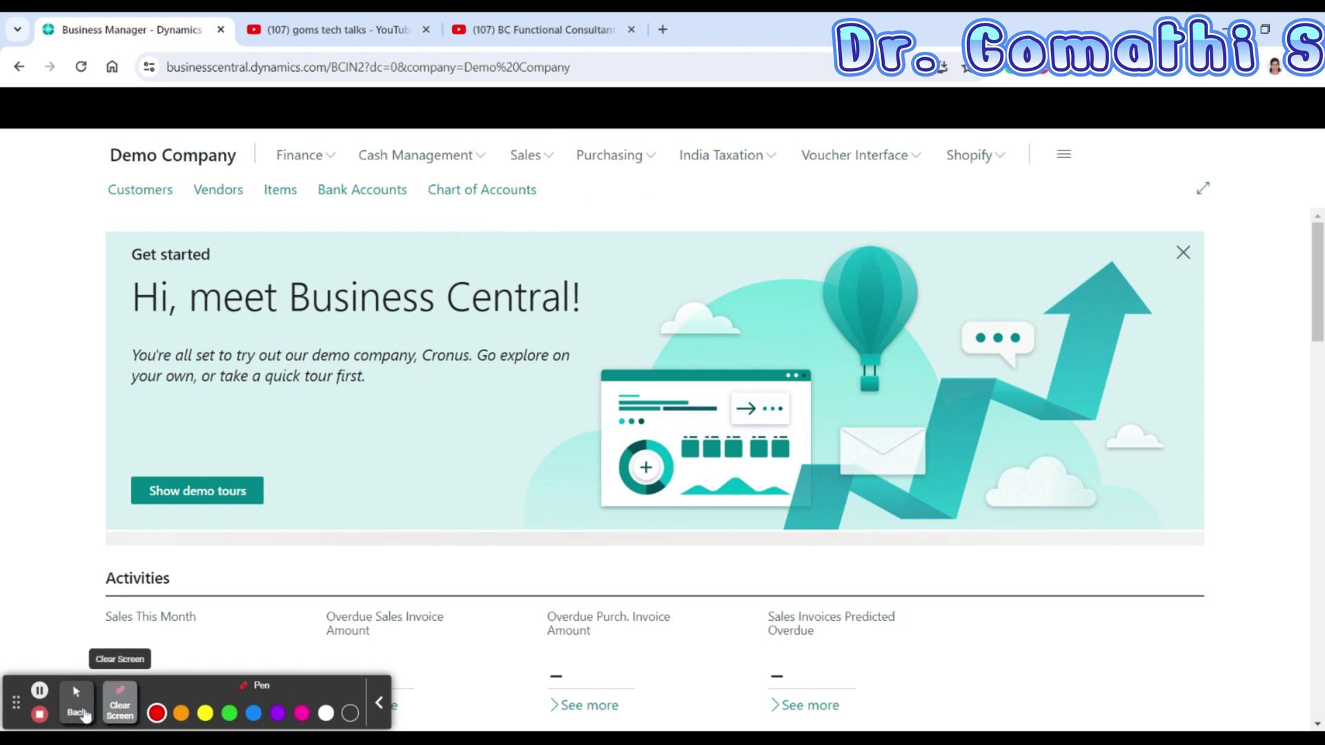
pyautogui.click(83, 714)
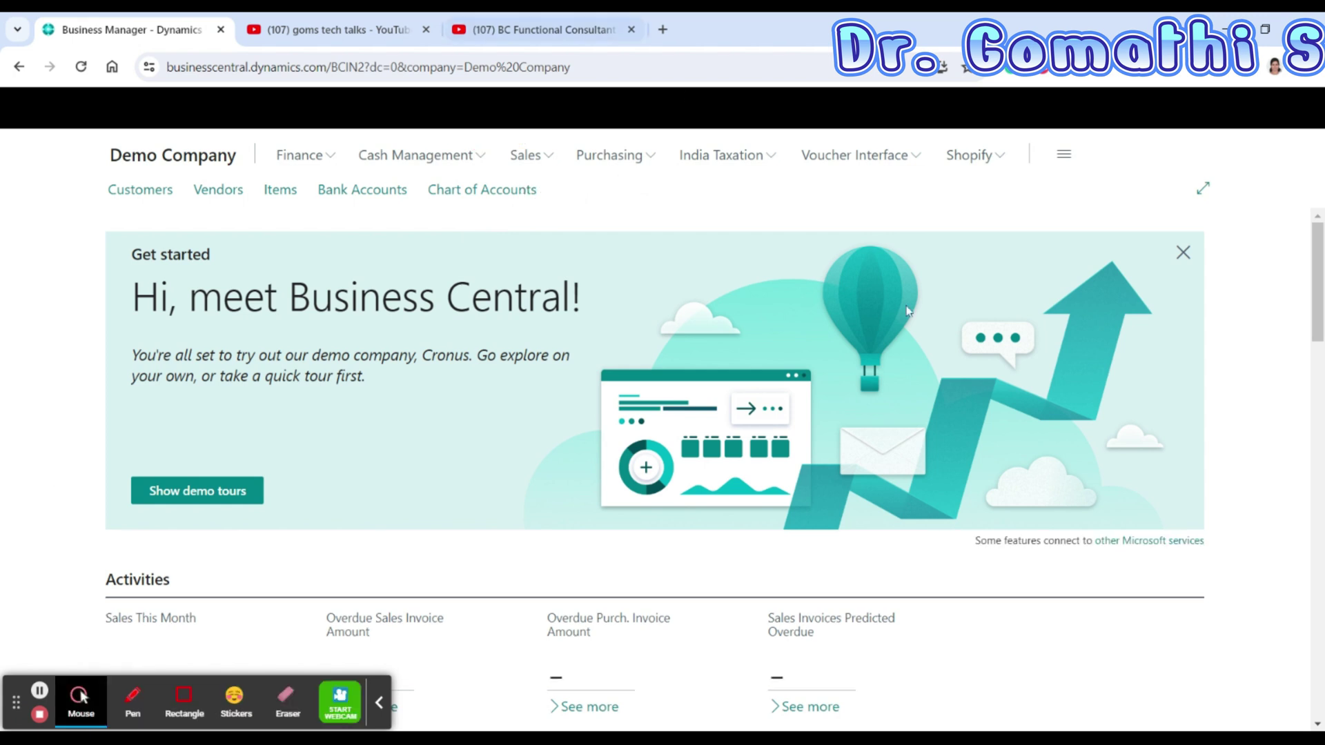
# Step: Look over the Demo Company home page, and open the company selection in My Settings
pyautogui.scroll(-5, 925, 500)
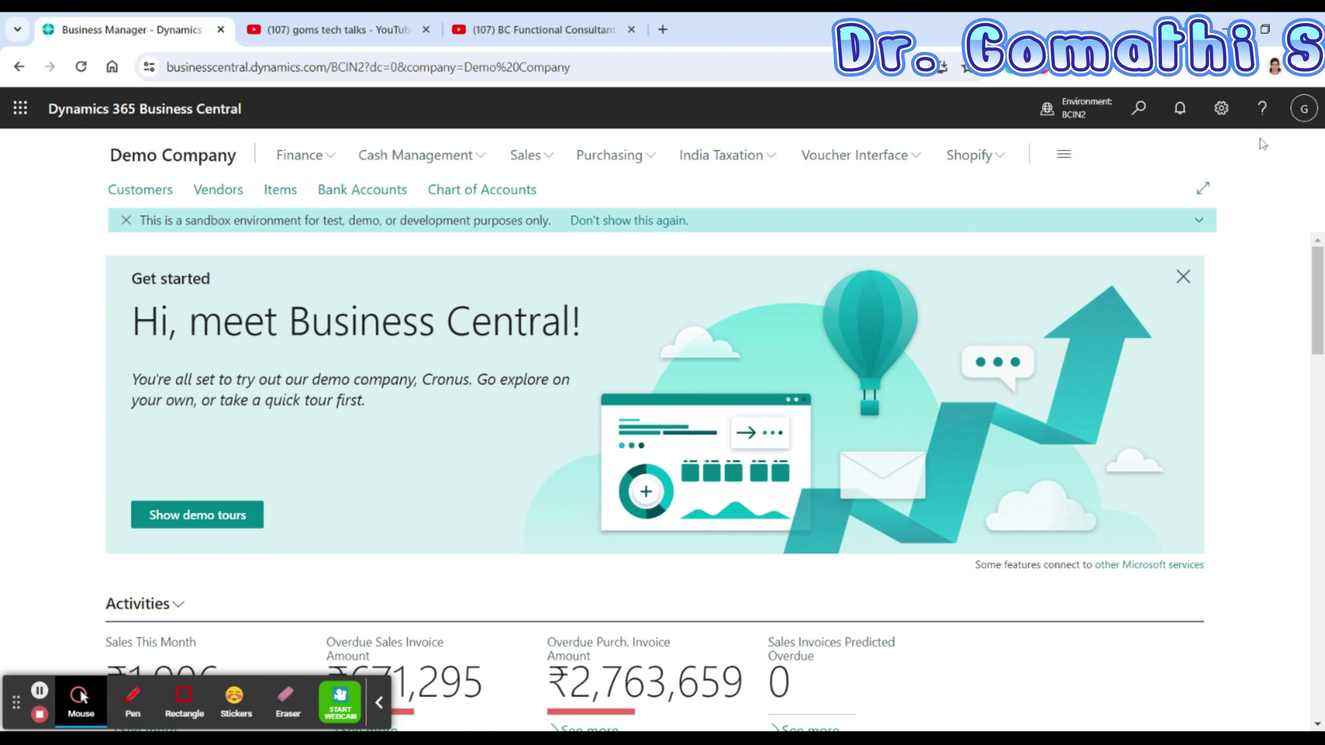
pyautogui.click(1222, 110)
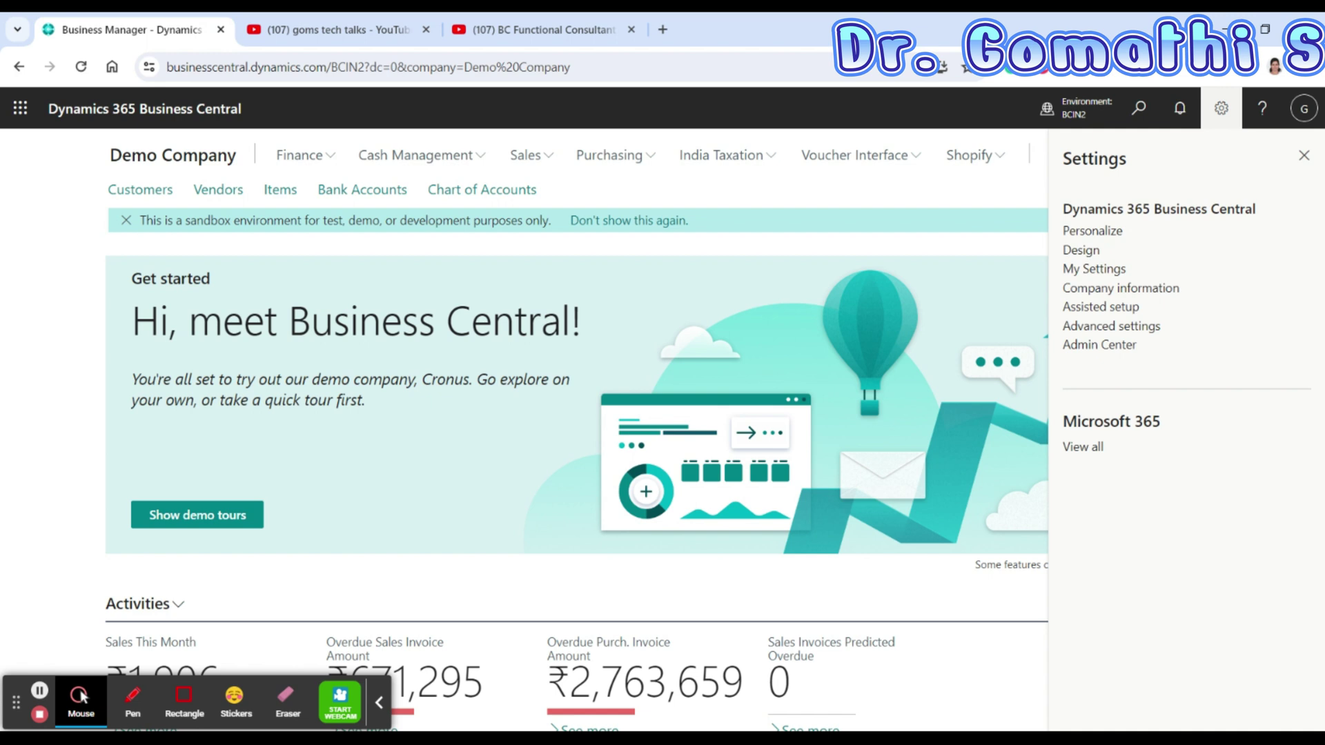
pyautogui.click(1107, 274)
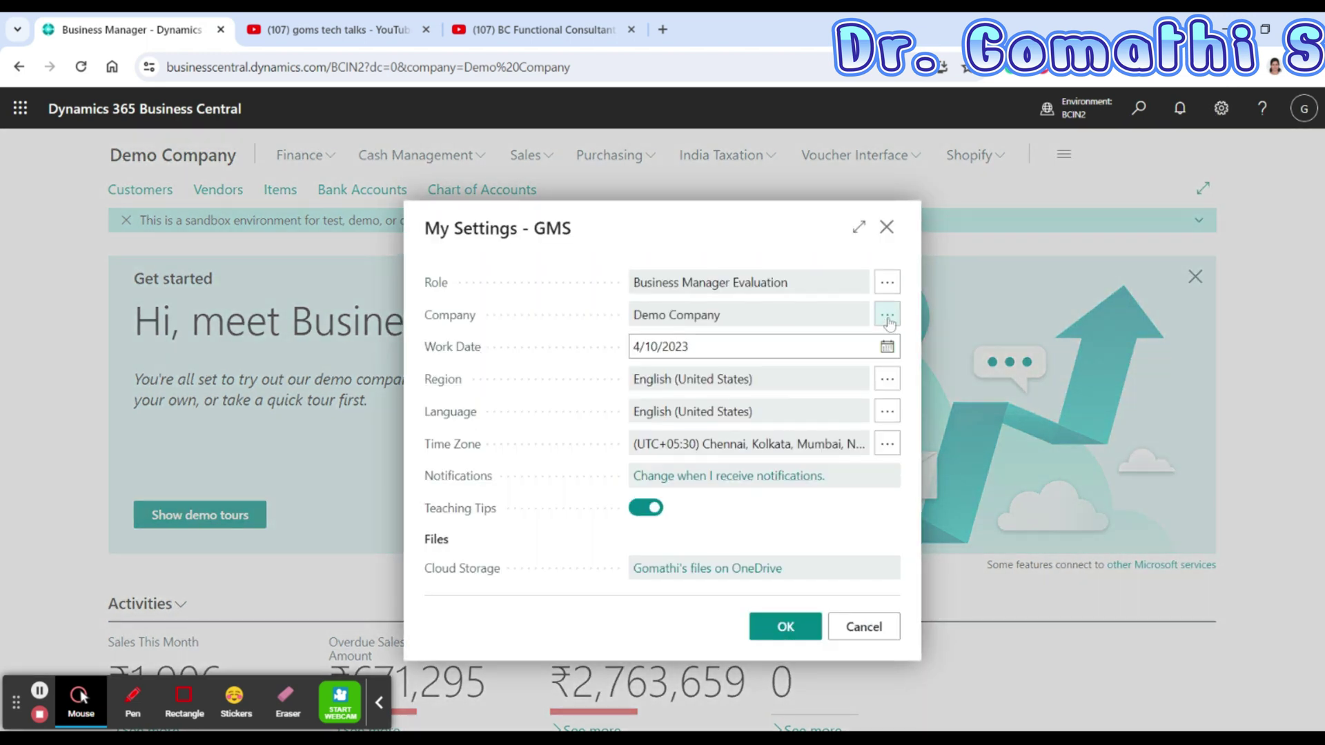
pyautogui.click(888, 317)
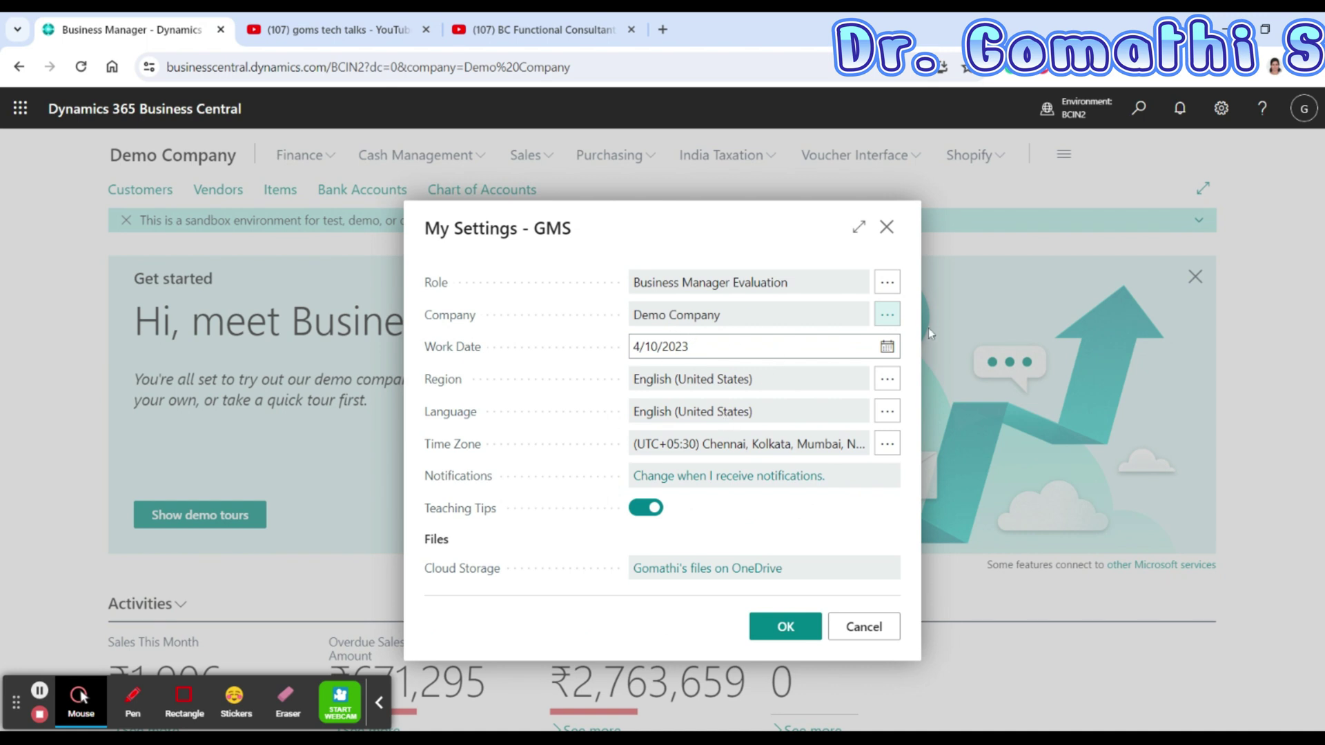